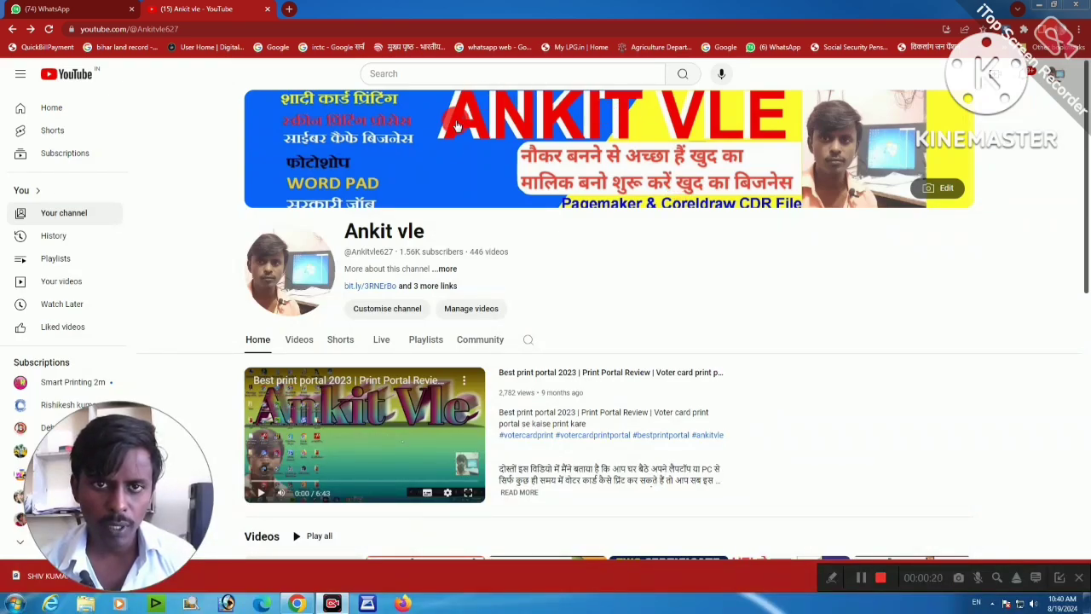
Step: Open voters.eci.gov.in, the Voters' Service Portal, in a new Chrome tab
{"action": "left_click", "coordinate": [288, 7]}
{"action": "left_click", "coordinate": [291, 29]}
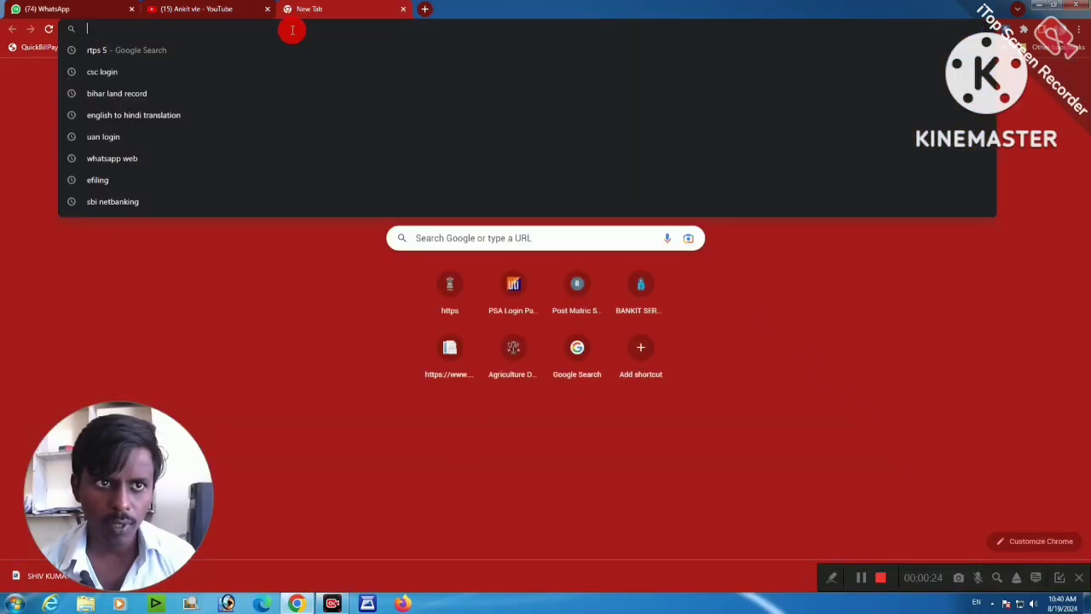
{"action": "type", "text": "vi"}
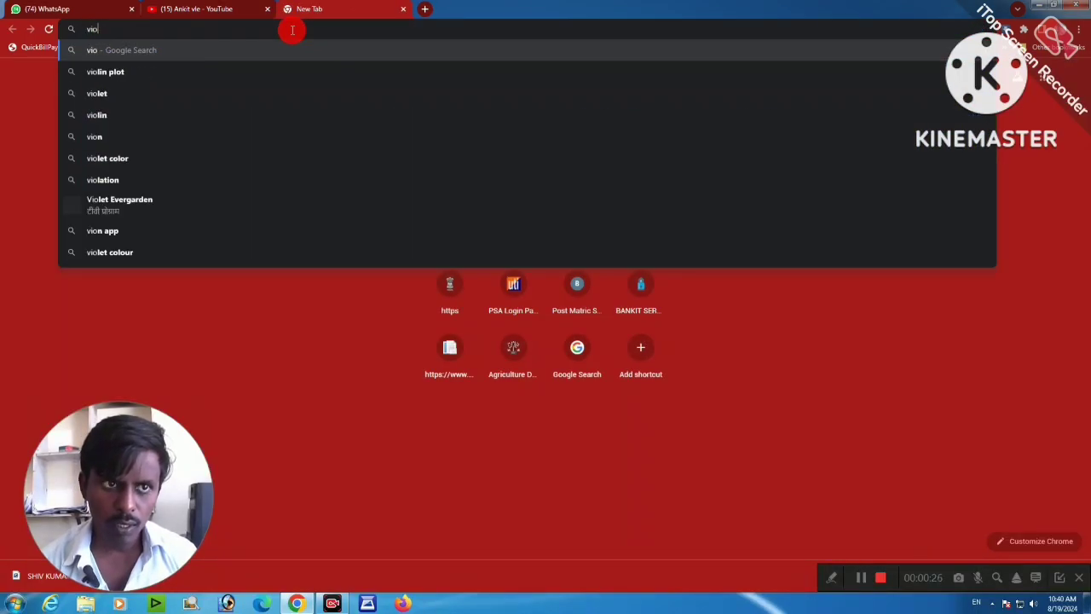
{"action": "key", "text": "BackSpace"}
{"action": "type", "text": "ote"}
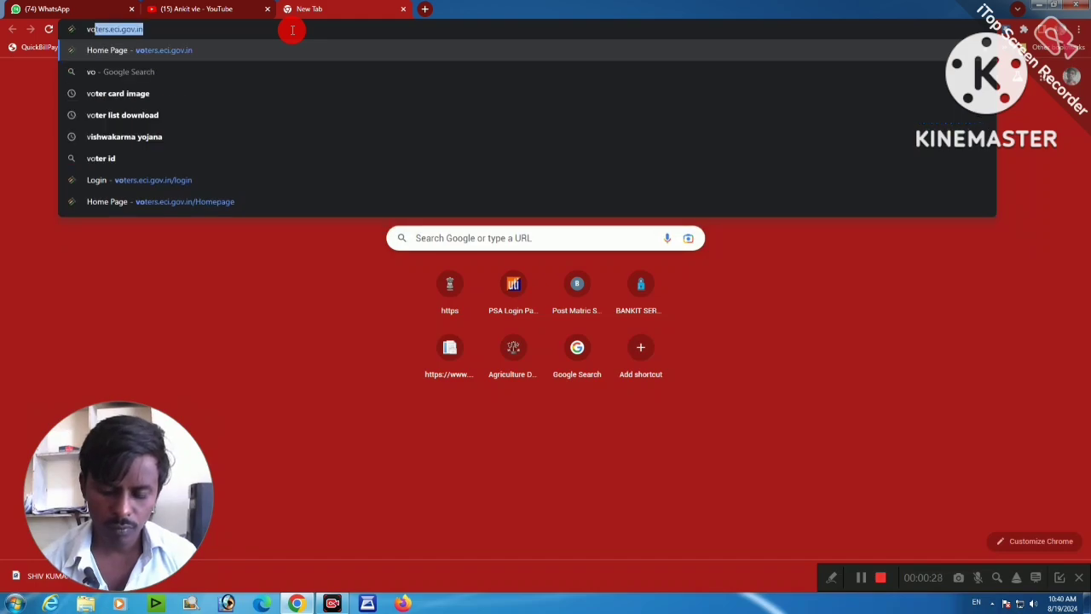
{"action": "type", "text": "rs.eci.gov.in"}
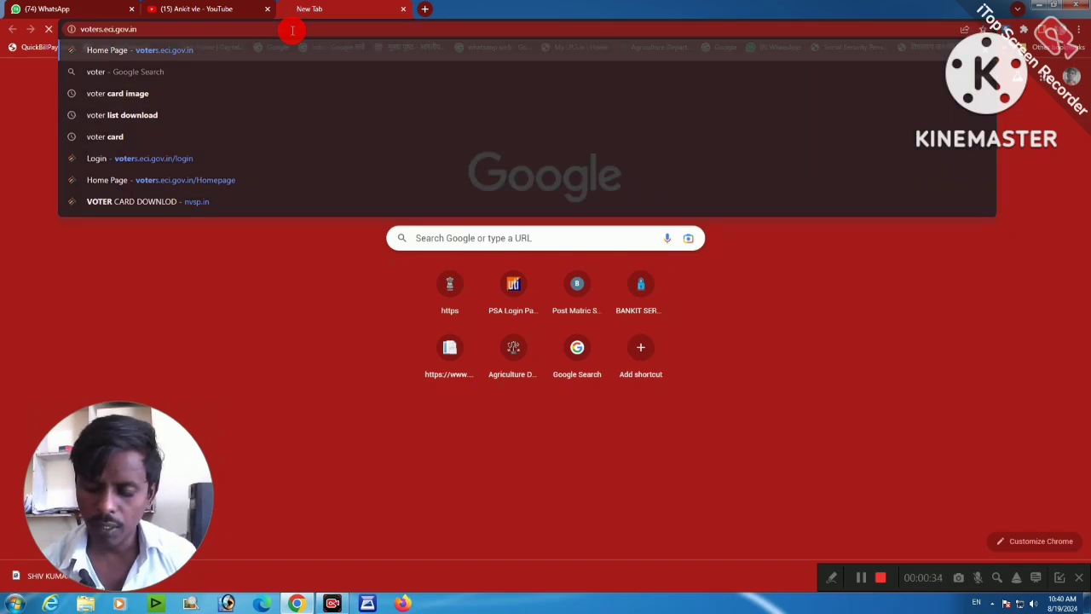
{"action": "key", "text": "Return"}
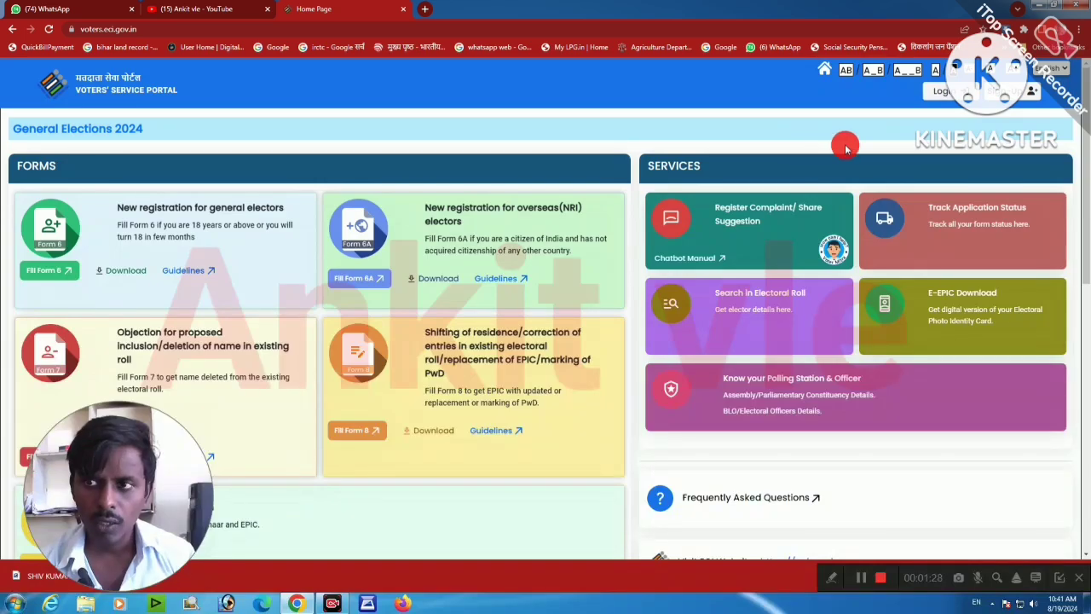
Step: Go to the portal's login page for Indian resident electors
{"action": "left_click", "coordinate": [949, 95]}
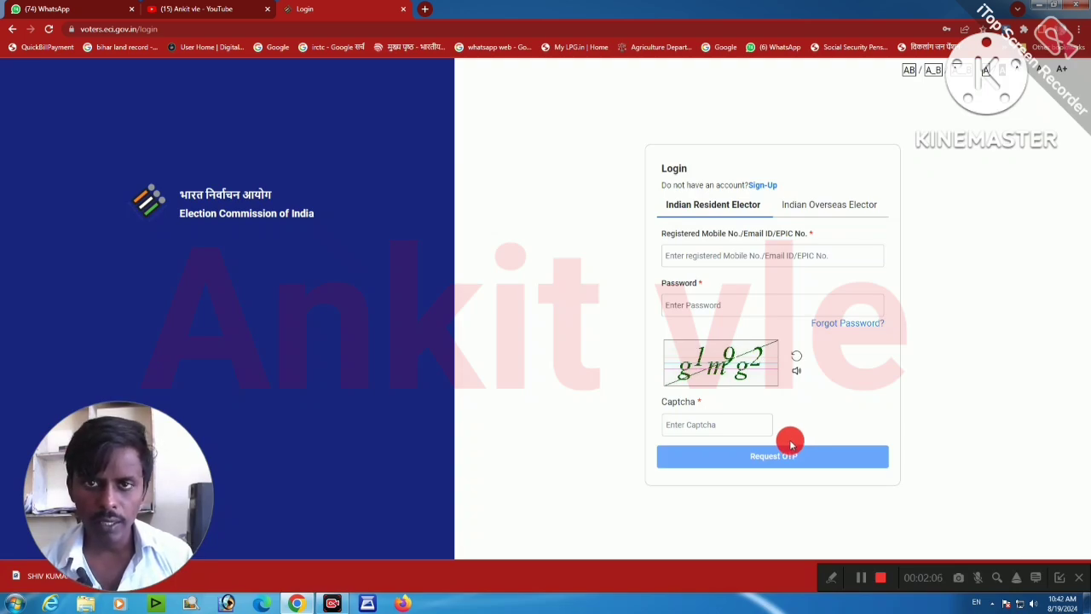
Step: Request an OTP, enter the six-digit code, and verify it to log in
{"action": "left_click", "coordinate": [782, 456]}
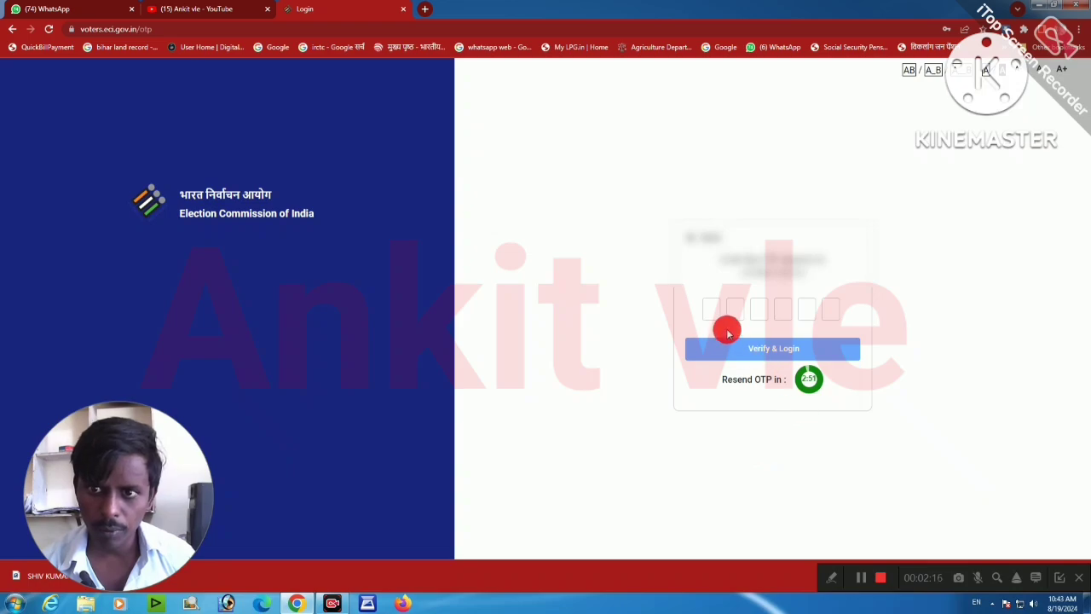
{"action": "key", "text": "ctrl+v"}
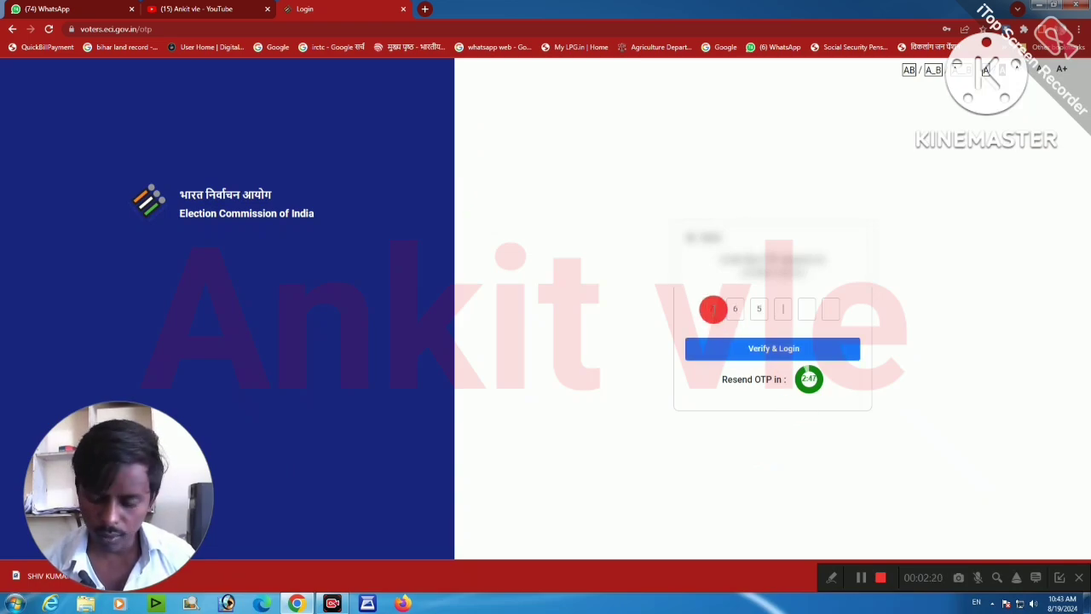
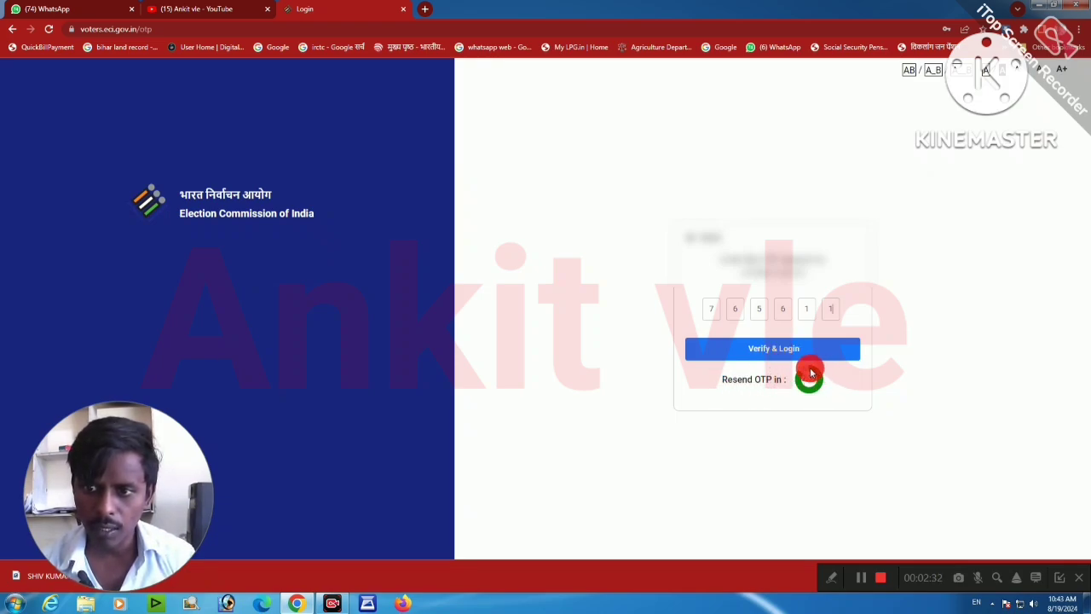
{"action": "left_click", "coordinate": [762, 350]}
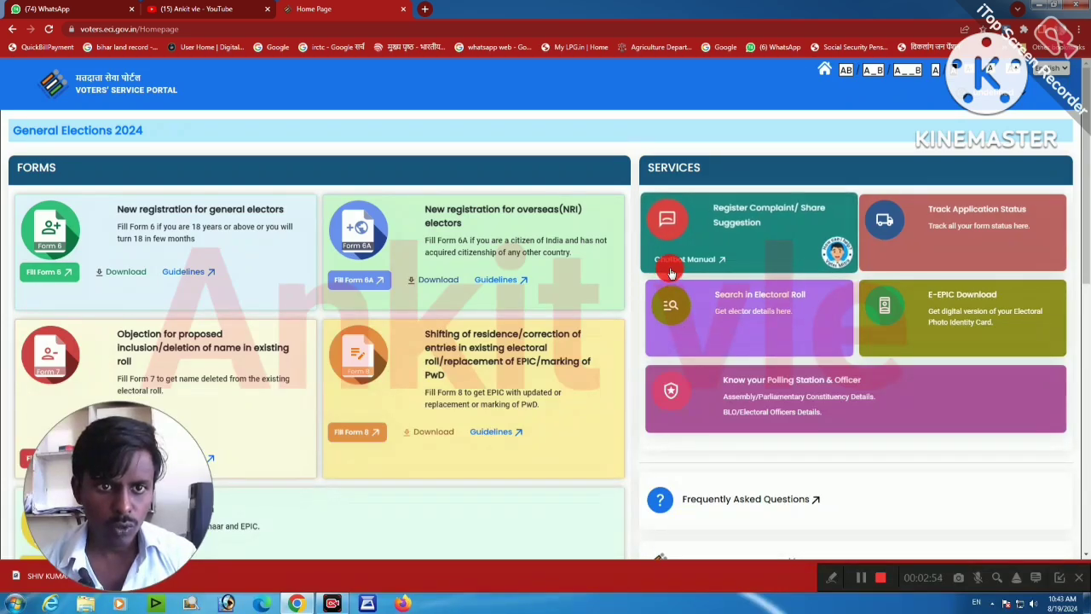
Step: Start Form 6 with state Bihar, district SIWAN, constituency 108 Raghunathpur, and continue
{"action": "left_click", "coordinate": [60, 273]}
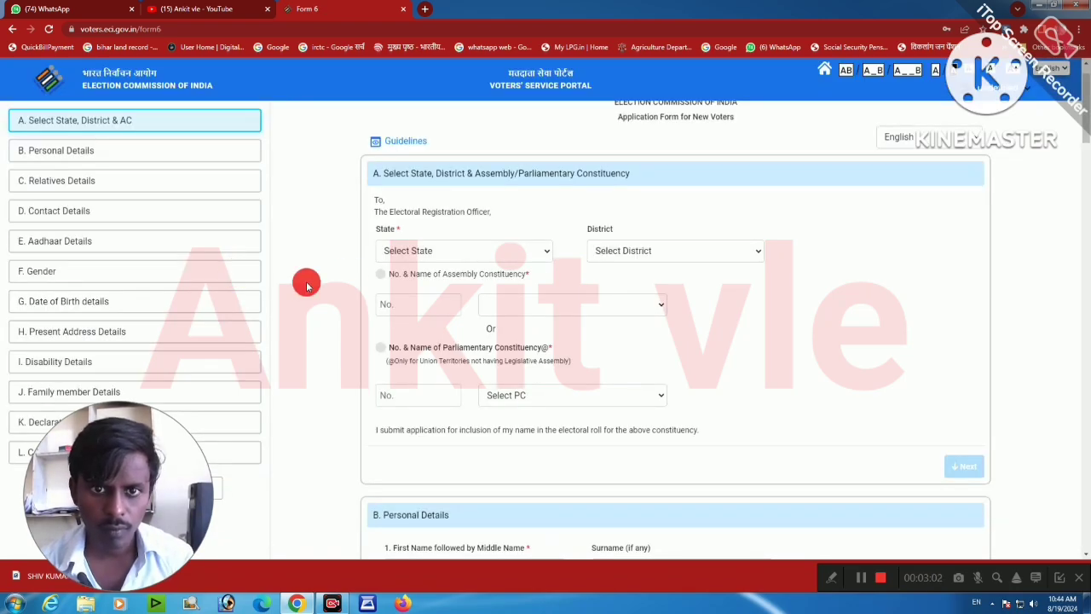
{"action": "left_click", "coordinate": [409, 250]}
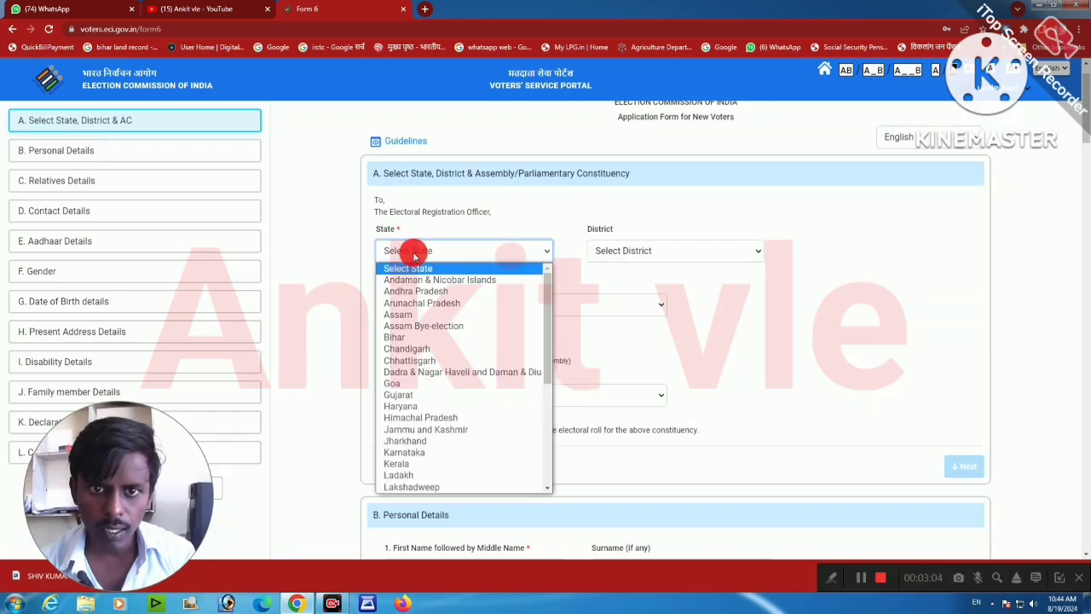
{"action": "scroll", "coordinate": [404, 392], "scroll_direction": "down", "scroll_amount": 5}
{"action": "scroll", "coordinate": [418, 426], "scroll_direction": "up", "scroll_amount": 5}
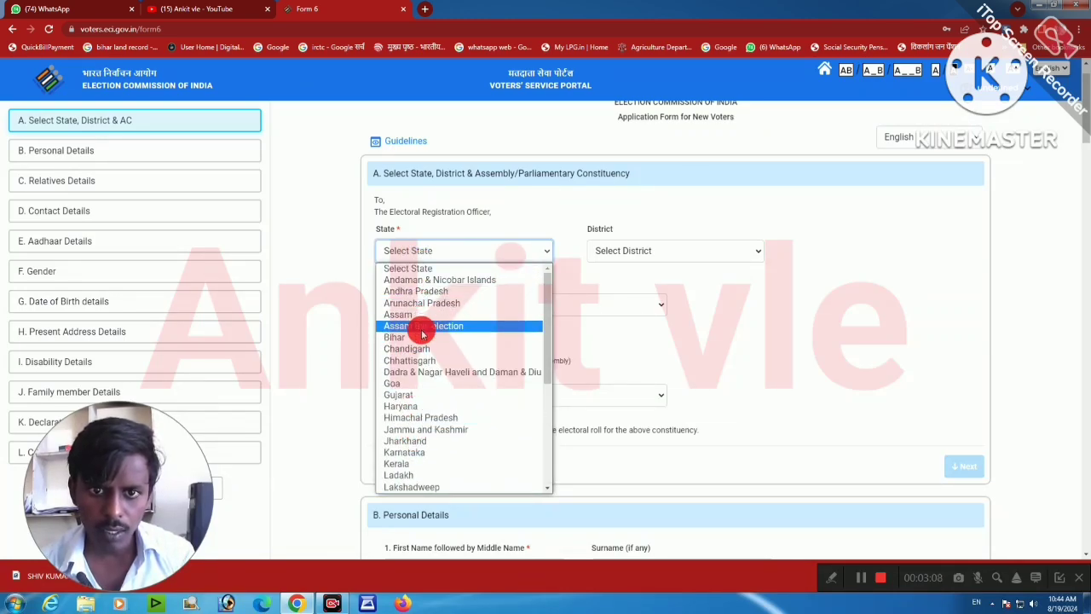
{"action": "left_click", "coordinate": [418, 338]}
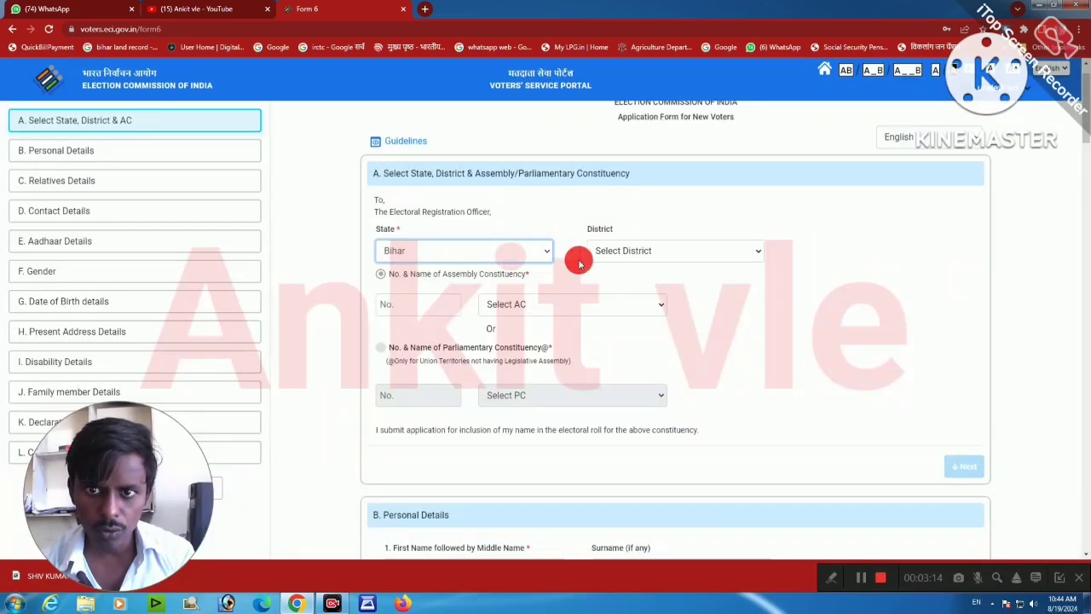
{"action": "left_click", "coordinate": [621, 250]}
{"action": "scroll", "coordinate": [631, 349], "scroll_direction": "down", "scroll_amount": 6}
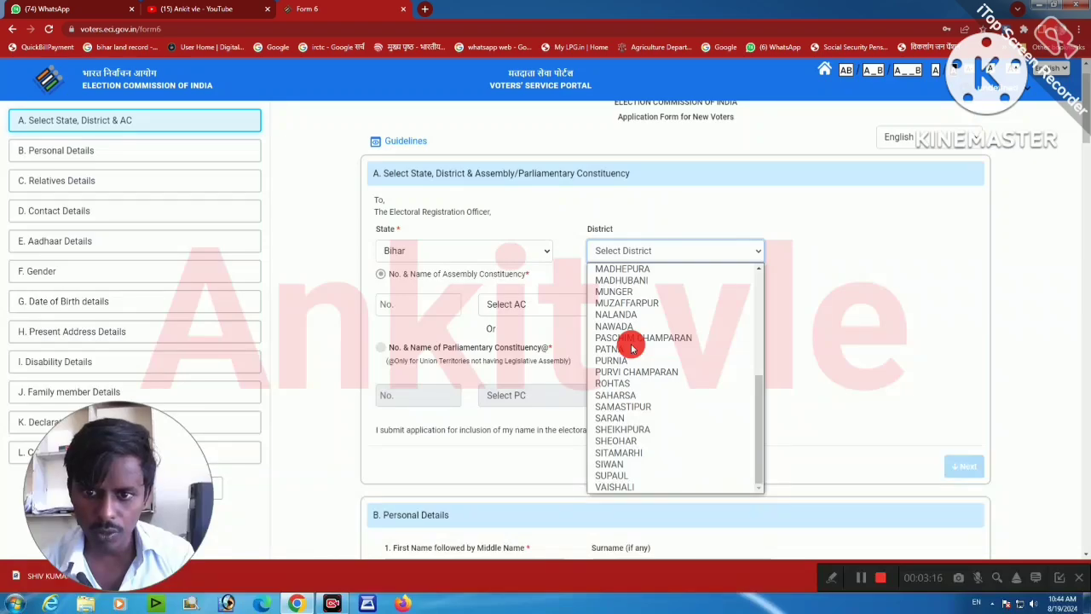
{"action": "left_click", "coordinate": [646, 463]}
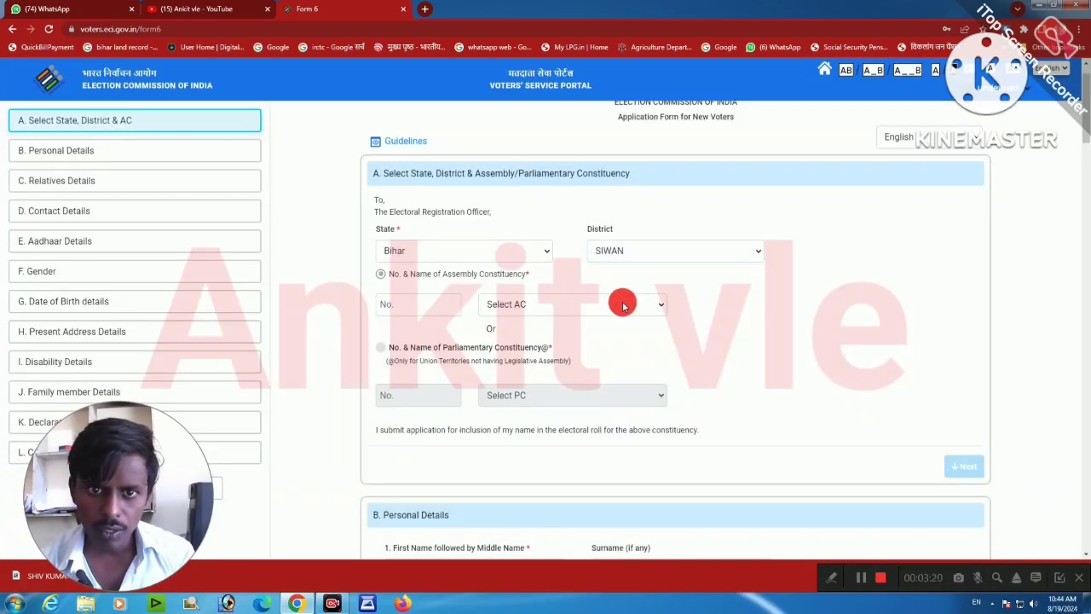
{"action": "left_click", "coordinate": [558, 307]}
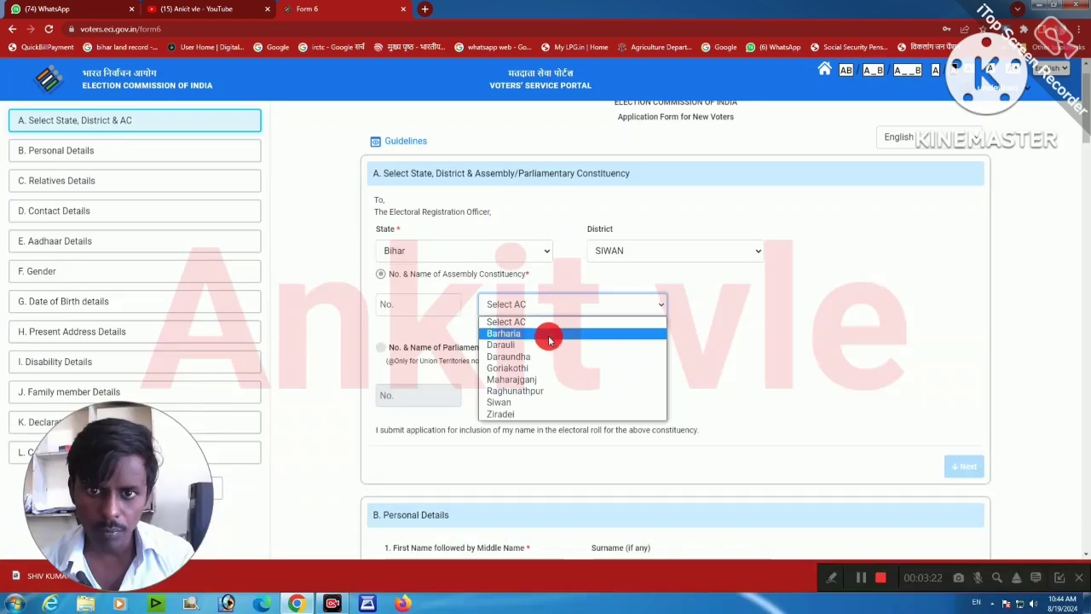
{"action": "left_click", "coordinate": [552, 390]}
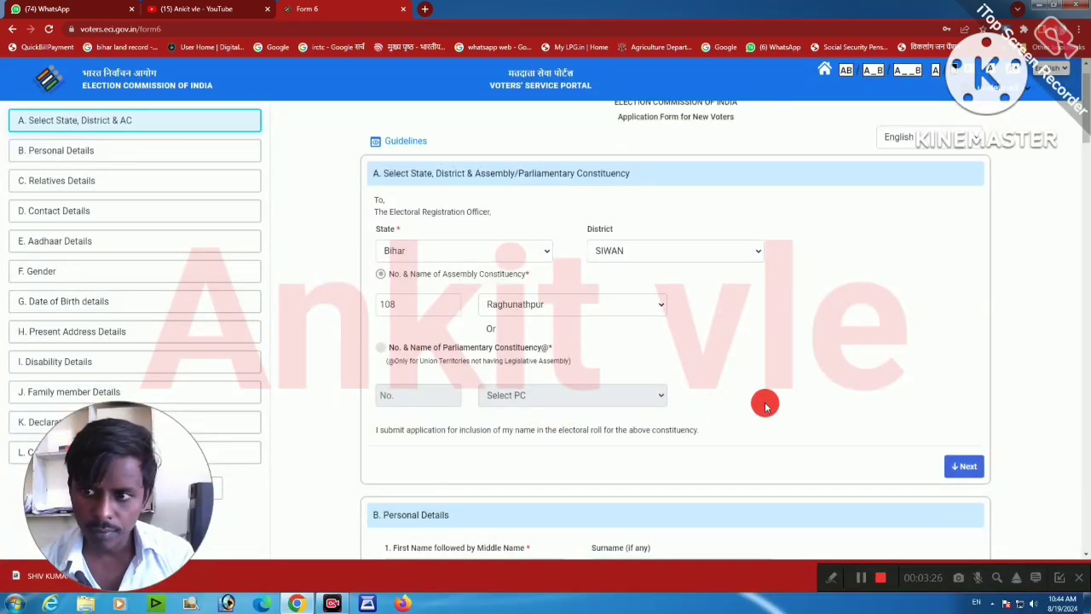
{"action": "left_click", "coordinate": [965, 470]}
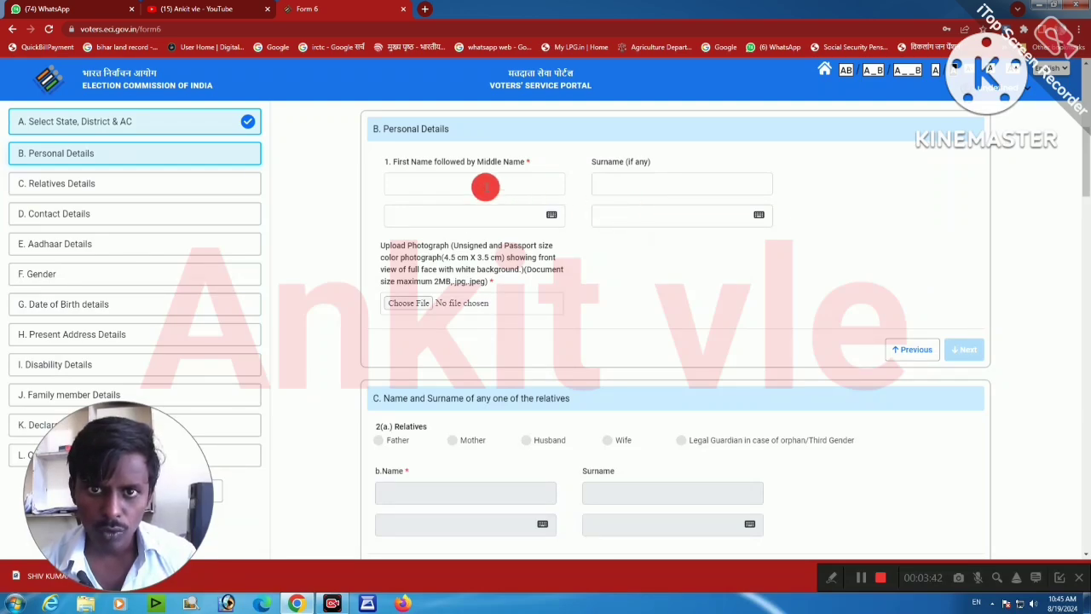
Step: Enter the applicant's first name so its Hindi version fills in
{"action": "left_click", "coordinate": [485, 185]}
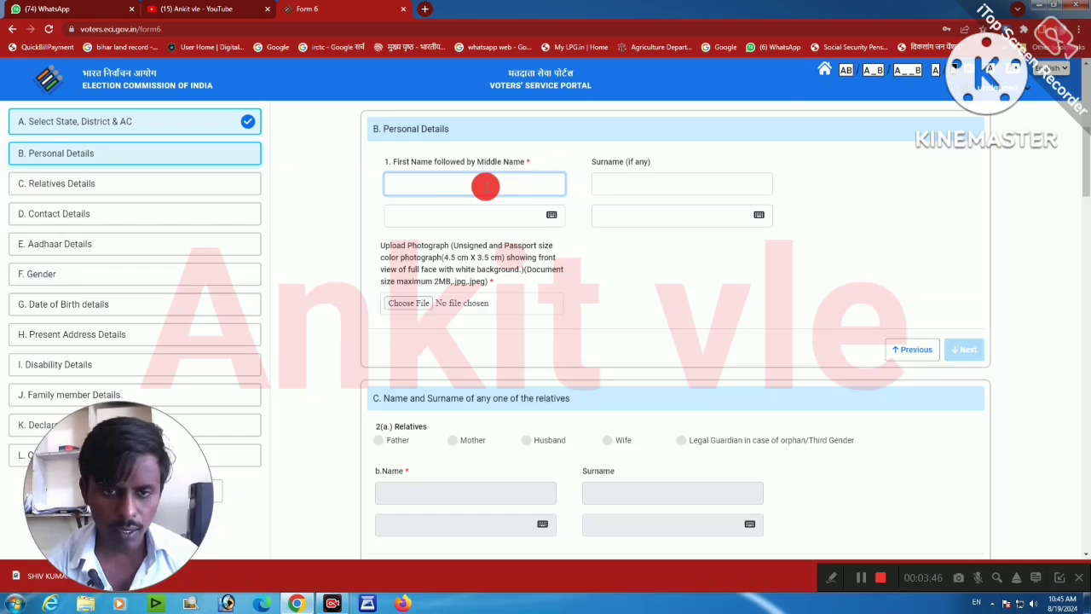
{"action": "type", "text": "s"}
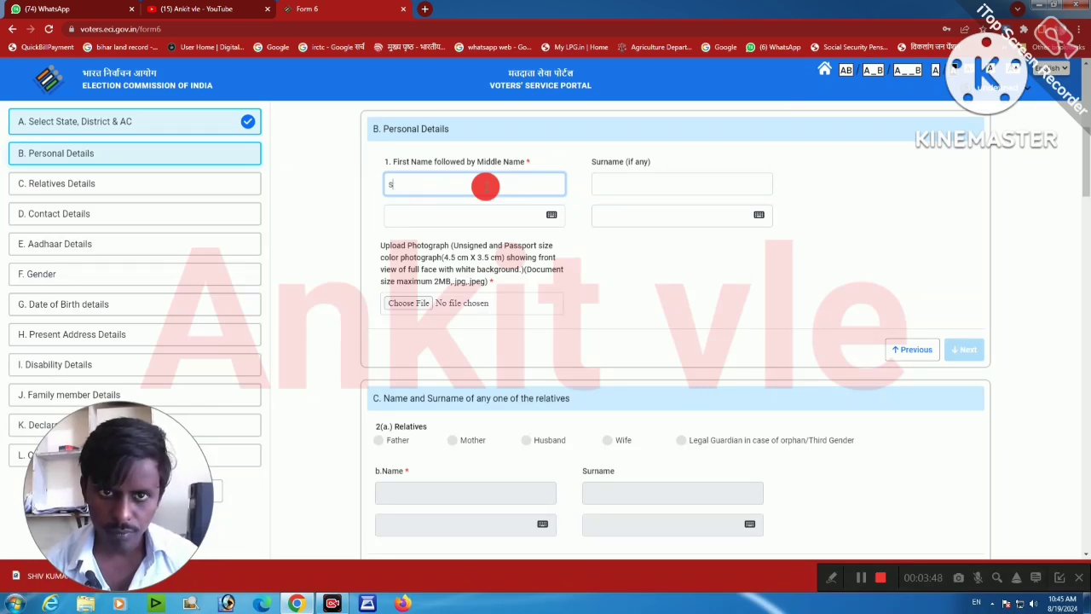
{"action": "key", "text": "BackSpace"}
{"action": "type", "text": "S"}
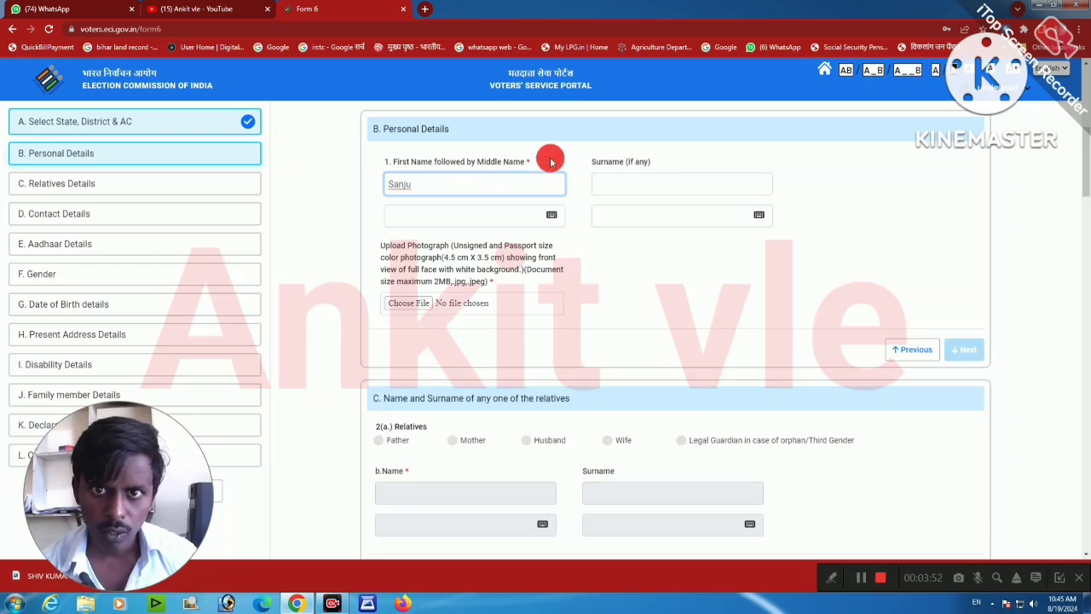
{"action": "key", "text": "Tab"}
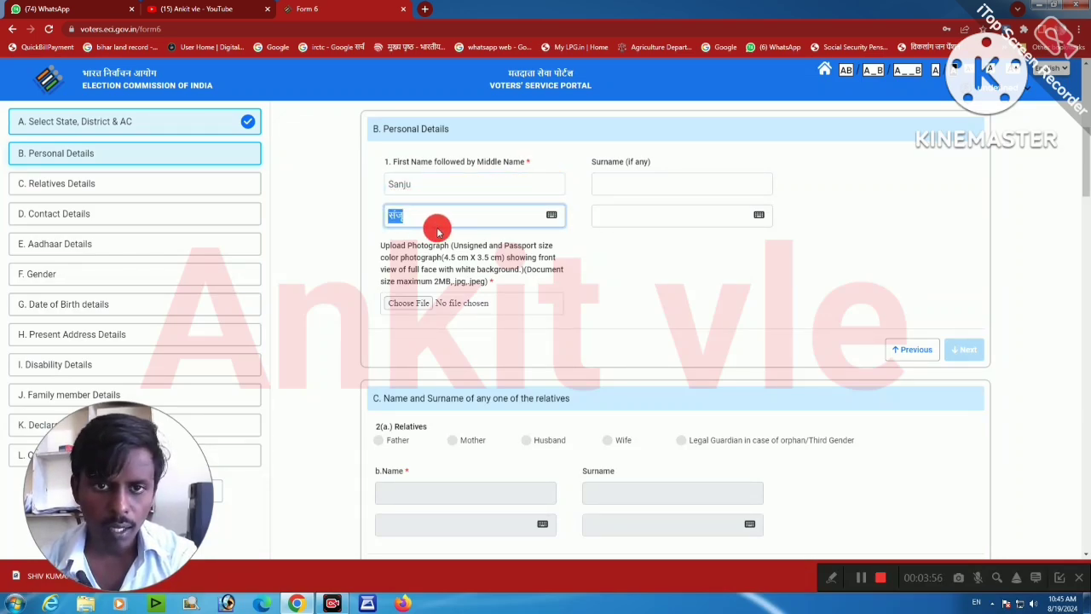
Step: Enter the applicant's surname and let its Hindi version fill in
{"action": "left_click", "coordinate": [610, 185]}
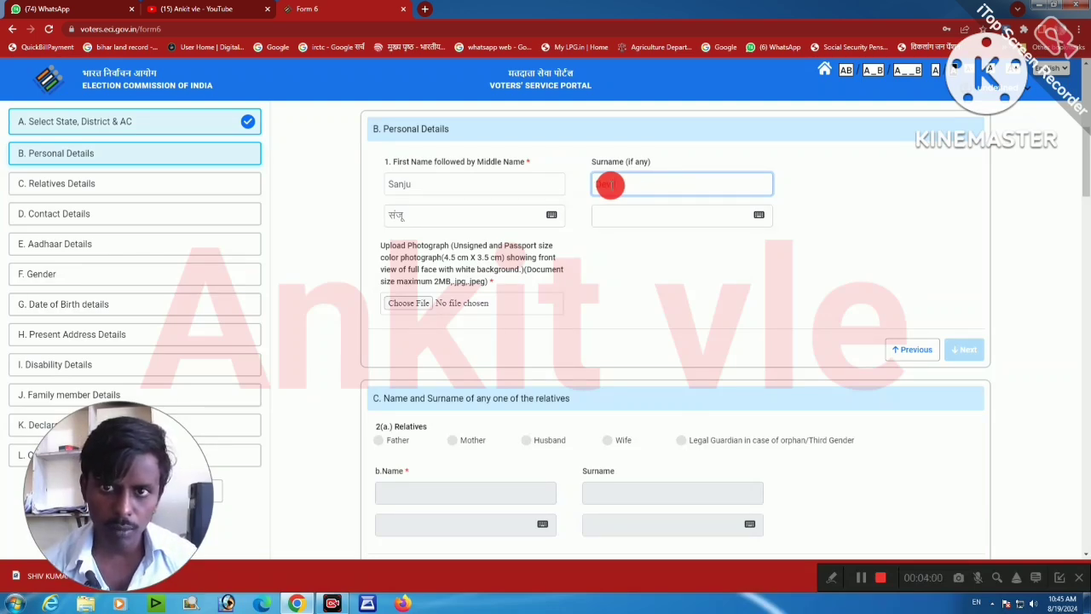
{"action": "type", "text": "Devi"}
{"action": "key", "text": "Tab"}
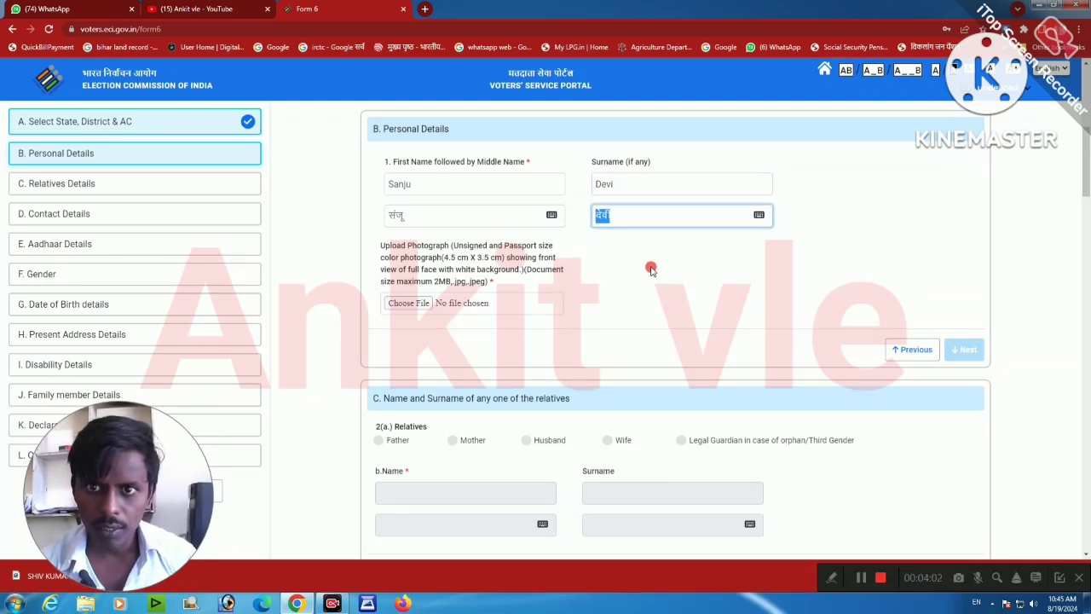
{"action": "left_click", "coordinate": [651, 270]}
{"action": "left_click", "coordinate": [432, 310]}
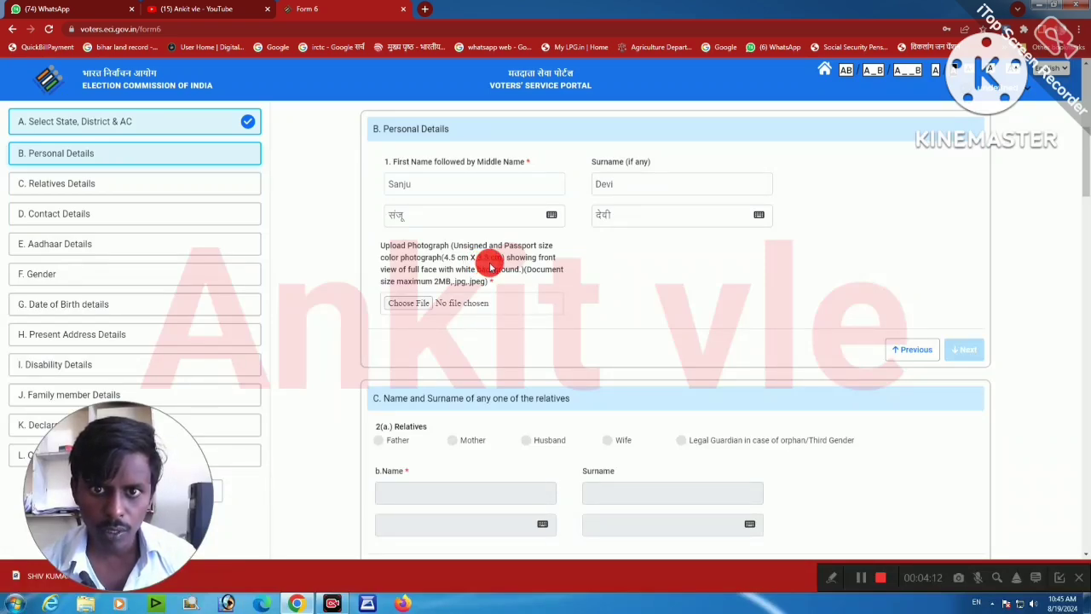
{"action": "left_click", "coordinate": [425, 303]}
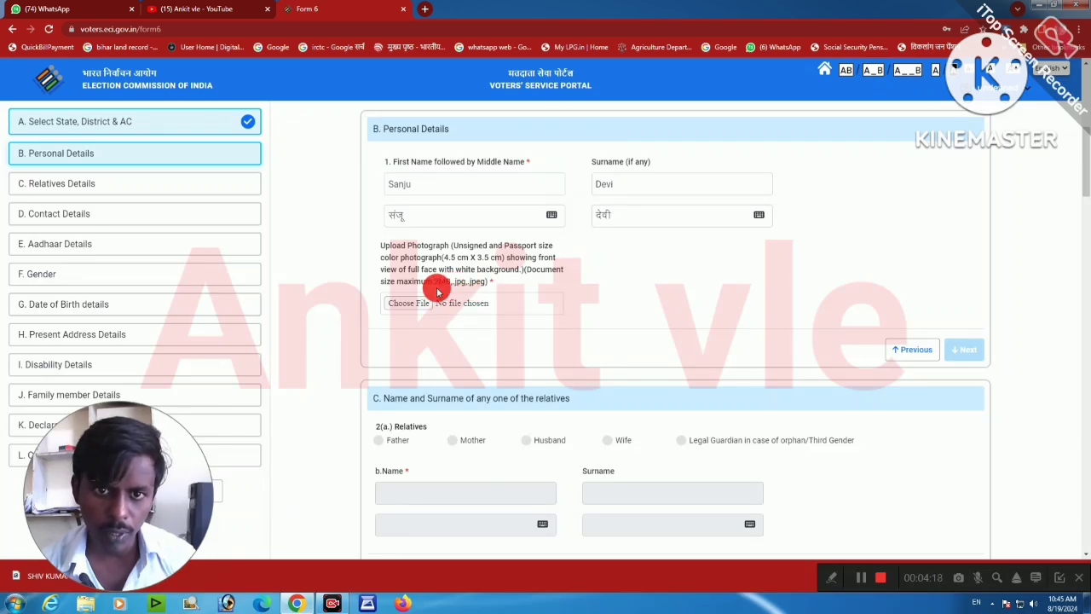
Step: Upload Photo.jpeg from the SCAN folder, zoom it to fit the crop, save, and accept face detection
{"action": "left_click", "coordinate": [408, 305]}
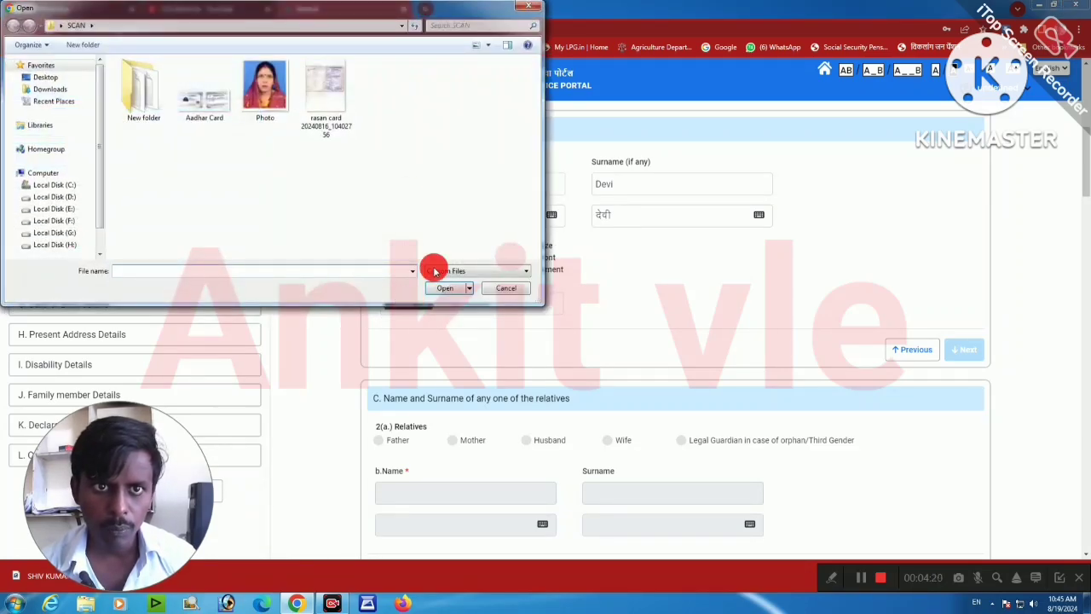
{"action": "left_click", "coordinate": [260, 108]}
{"action": "double_click", "coordinate": [261, 108]}
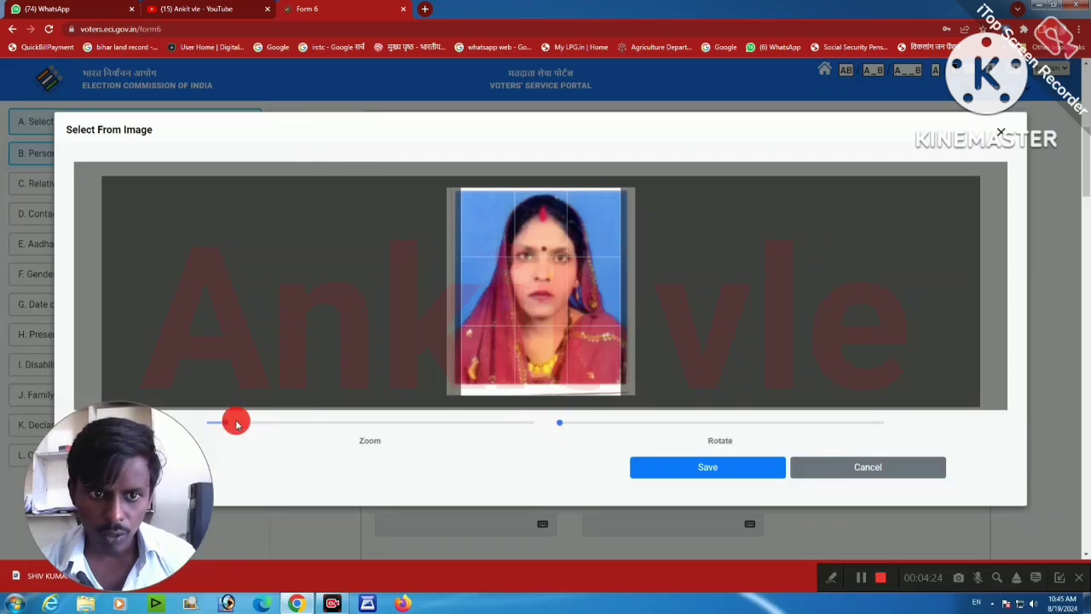
{"action": "left_click_drag", "start_coordinate": [228, 426], "coordinate": [226, 424]}
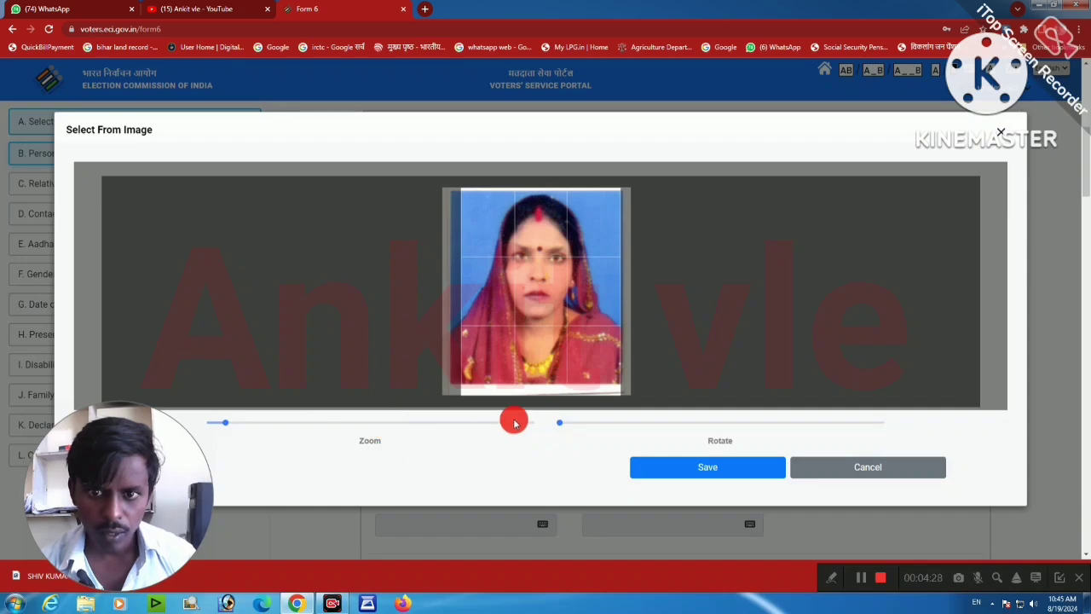
{"action": "mouse_move", "coordinate": [561, 427]}
{"action": "left_mouse_down"}
{"action": "mouse_move", "coordinate": [575, 421]}
{"action": "mouse_move", "coordinate": [557, 425]}
{"action": "left_mouse_up"}
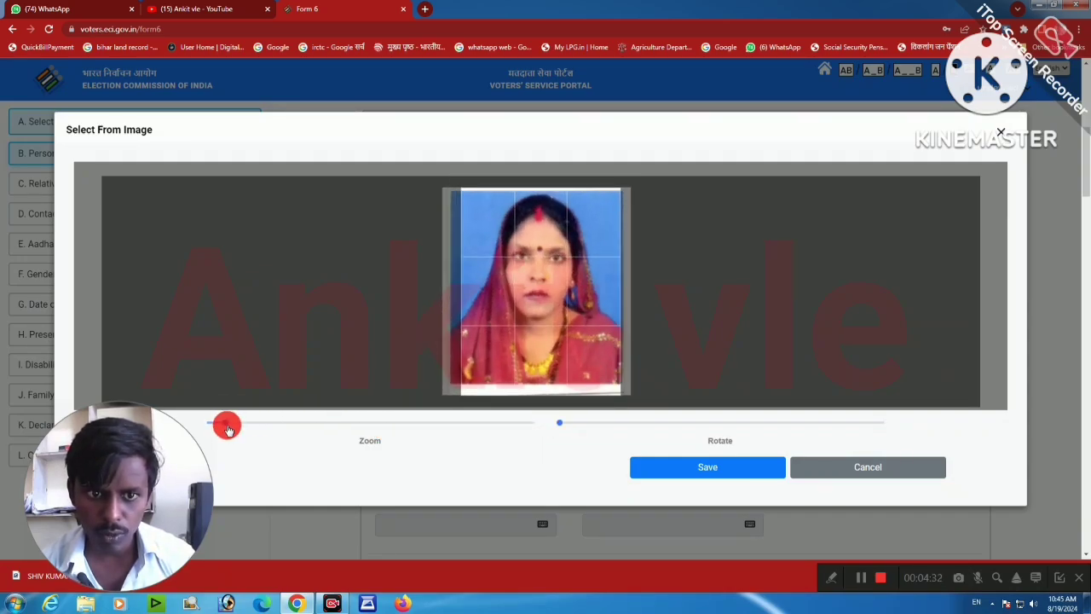
{"action": "left_click_drag", "start_coordinate": [228, 429], "coordinate": [227, 430]}
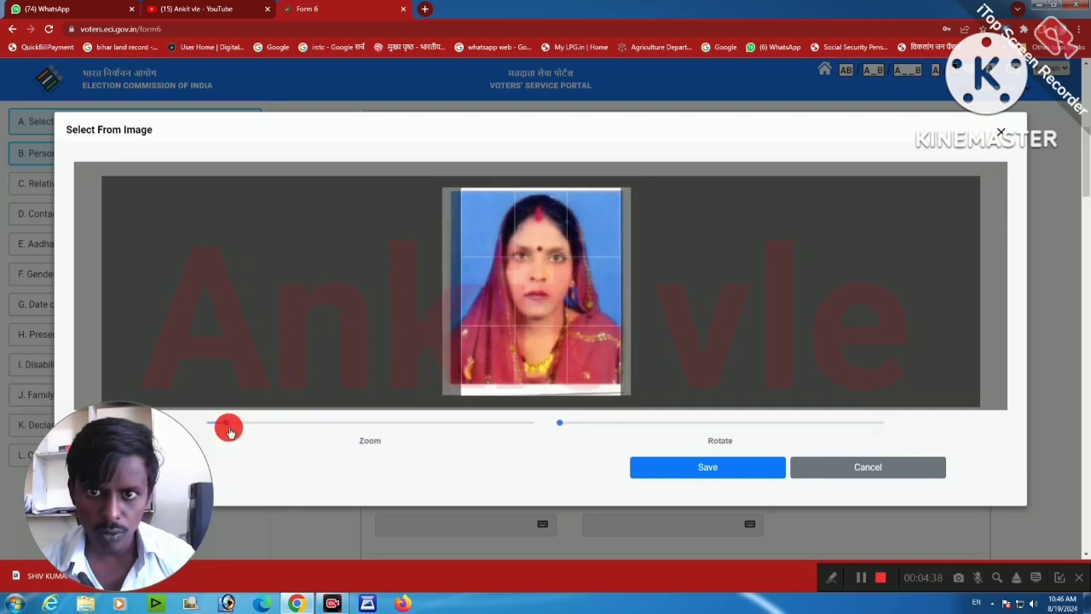
{"action": "left_click", "coordinate": [687, 469]}
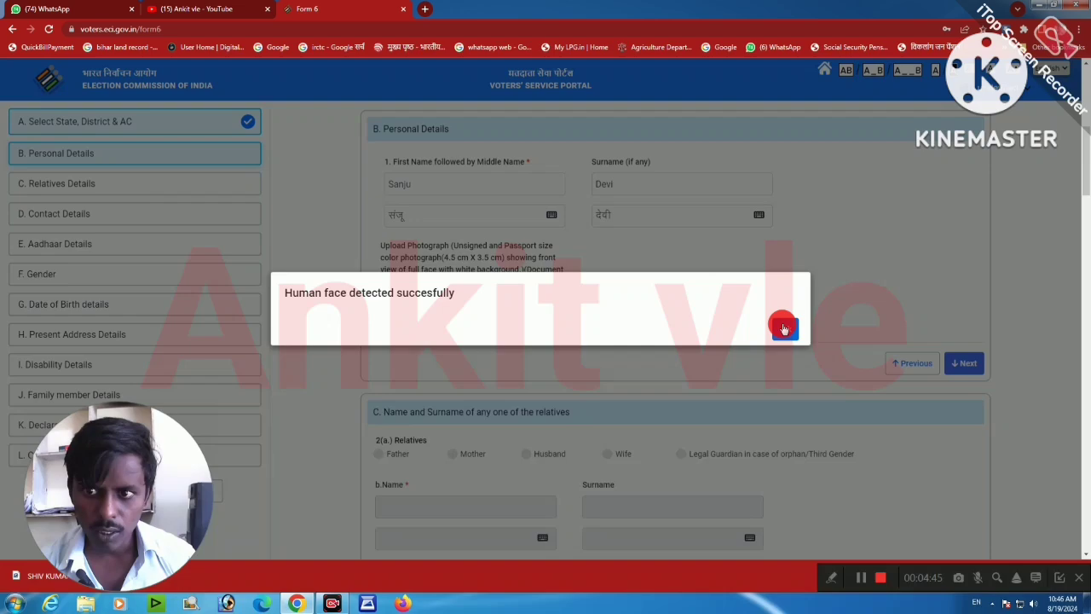
{"action": "left_click", "coordinate": [784, 328]}
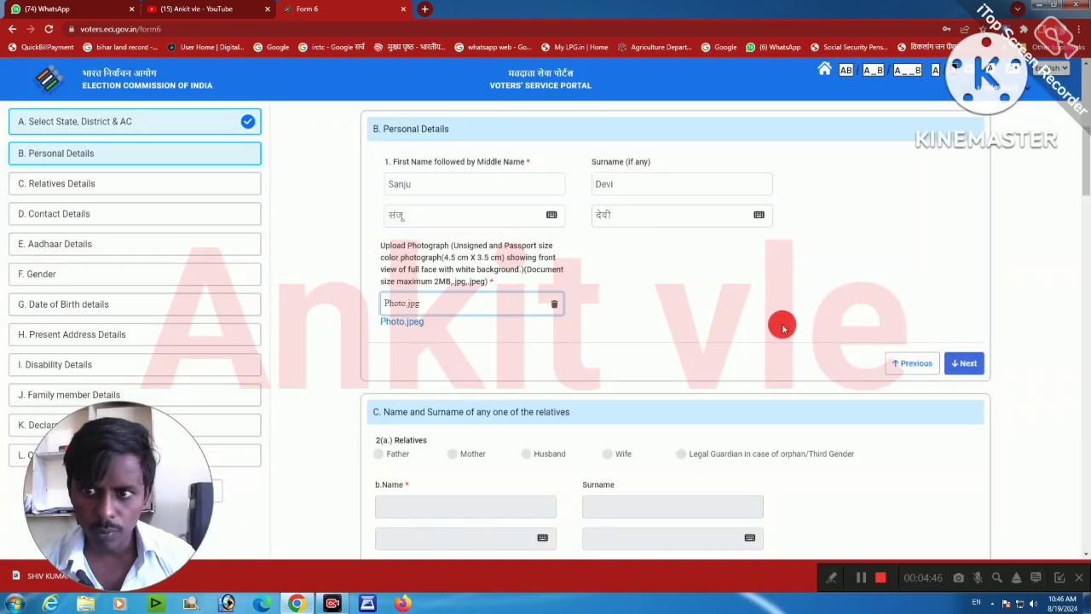
Step: In Relatives Details, choose Husband and enter the husband's name and surname
{"action": "left_click", "coordinate": [969, 365]}
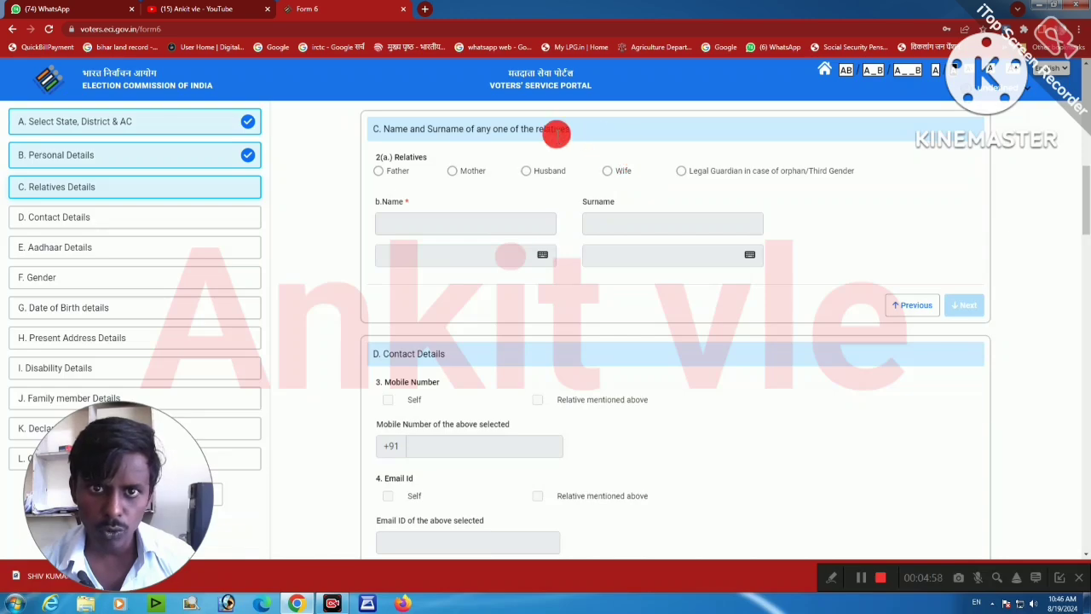
{"action": "left_click", "coordinate": [528, 173]}
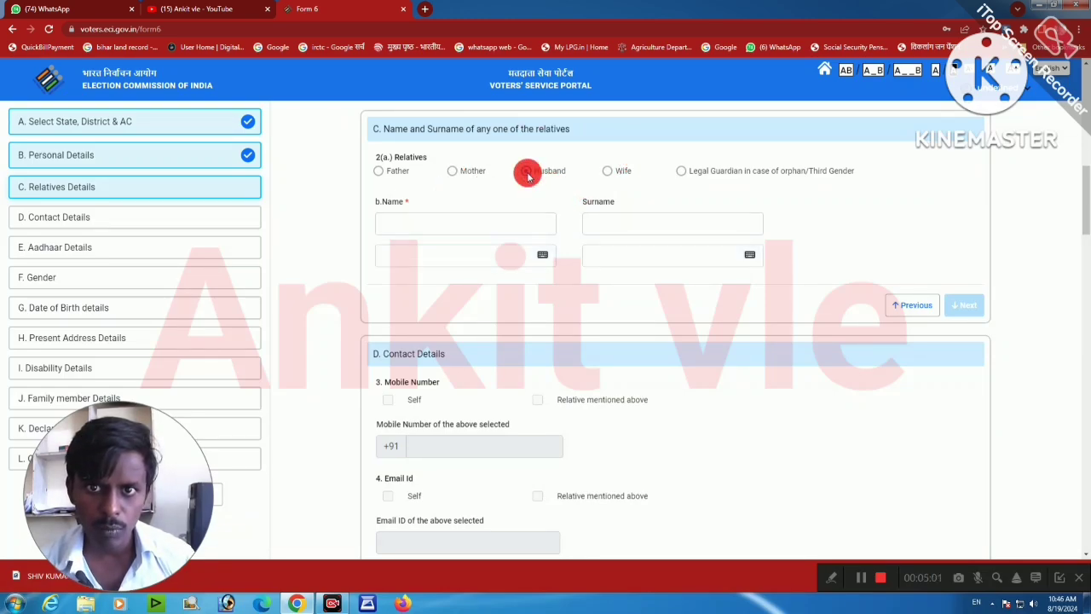
{"action": "left_click", "coordinate": [472, 223]}
{"action": "left_click", "coordinate": [469, 225]}
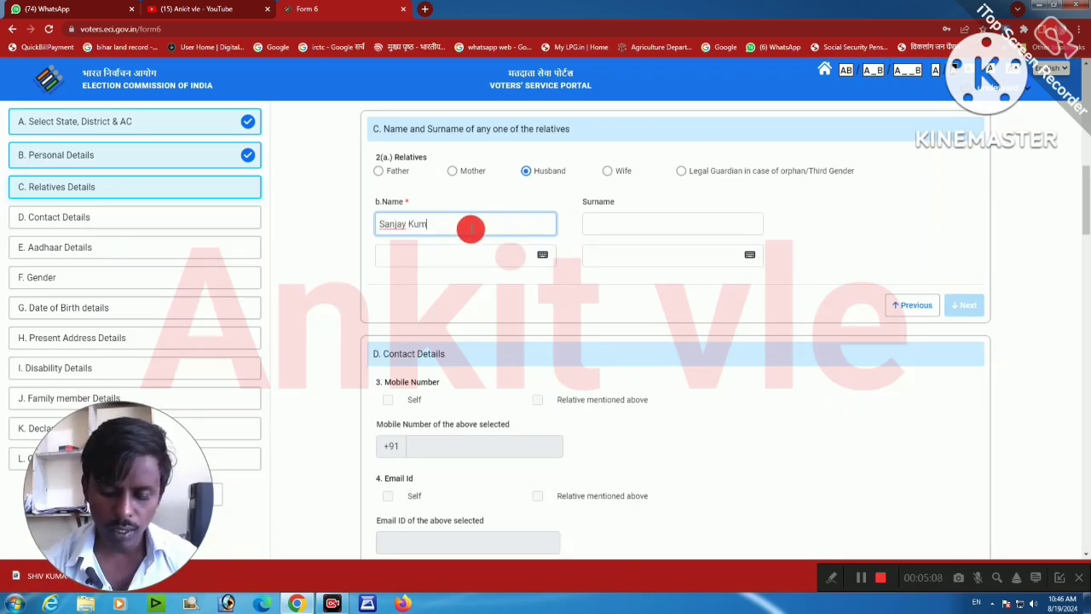
{"action": "key", "text": "Tab"}
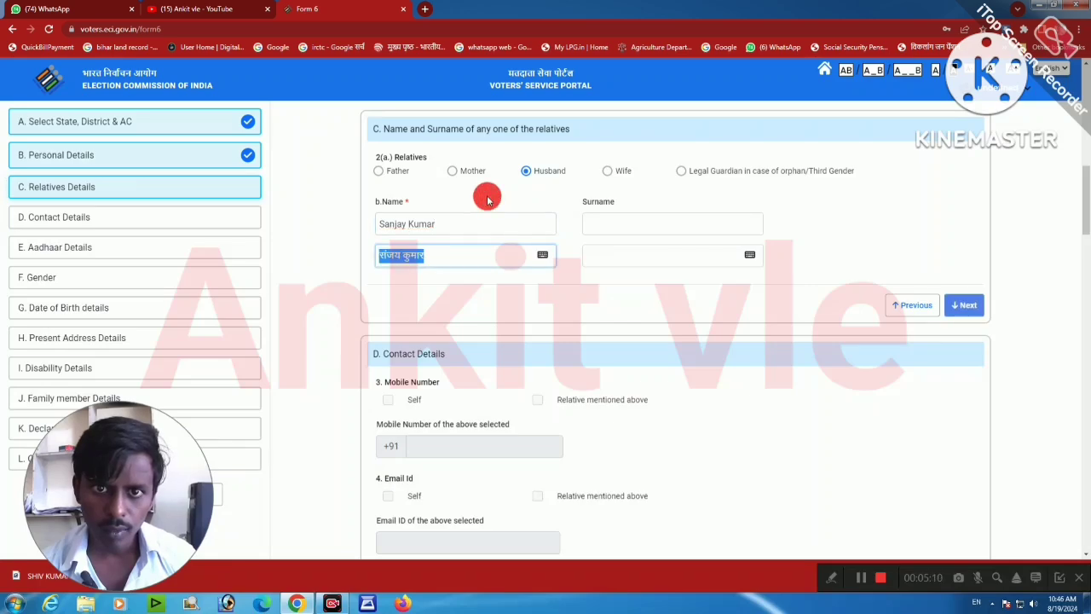
{"action": "left_click", "coordinate": [622, 223]}
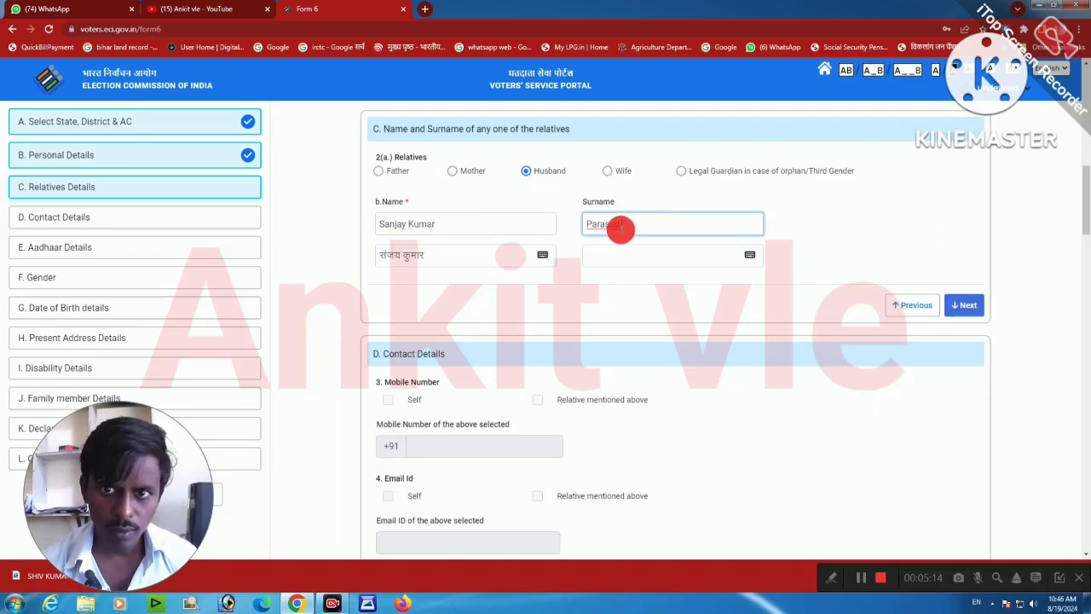
{"action": "type", "text": "Parasad"}
{"action": "key", "text": "Tab"}
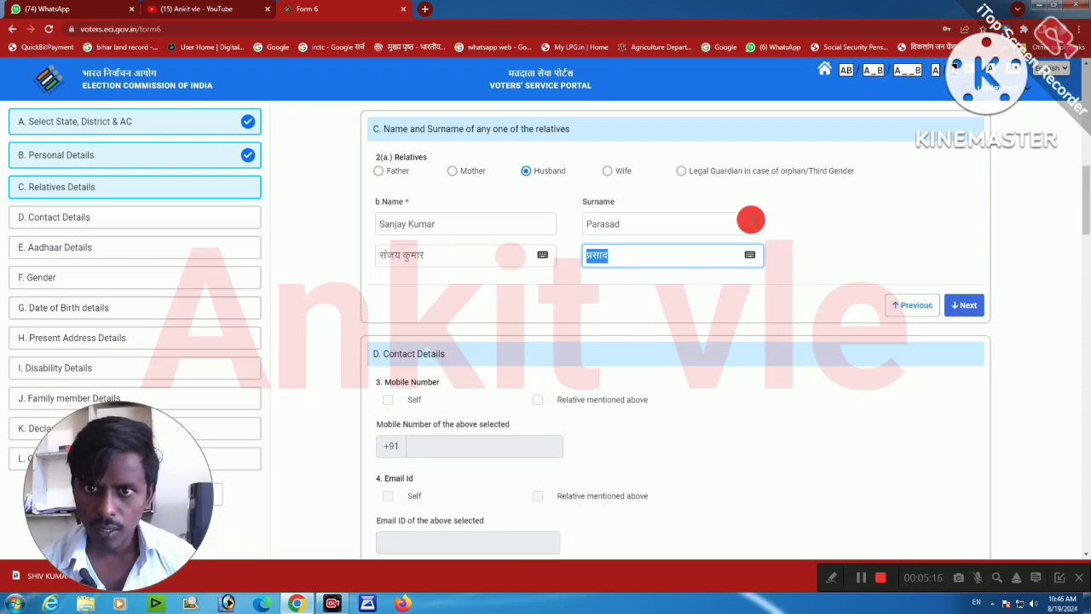
Step: Correct the husband's Hindi surname using the Hindi on-screen keyboard
{"action": "left_click", "coordinate": [799, 231]}
{"action": "left_click", "coordinate": [612, 256]}
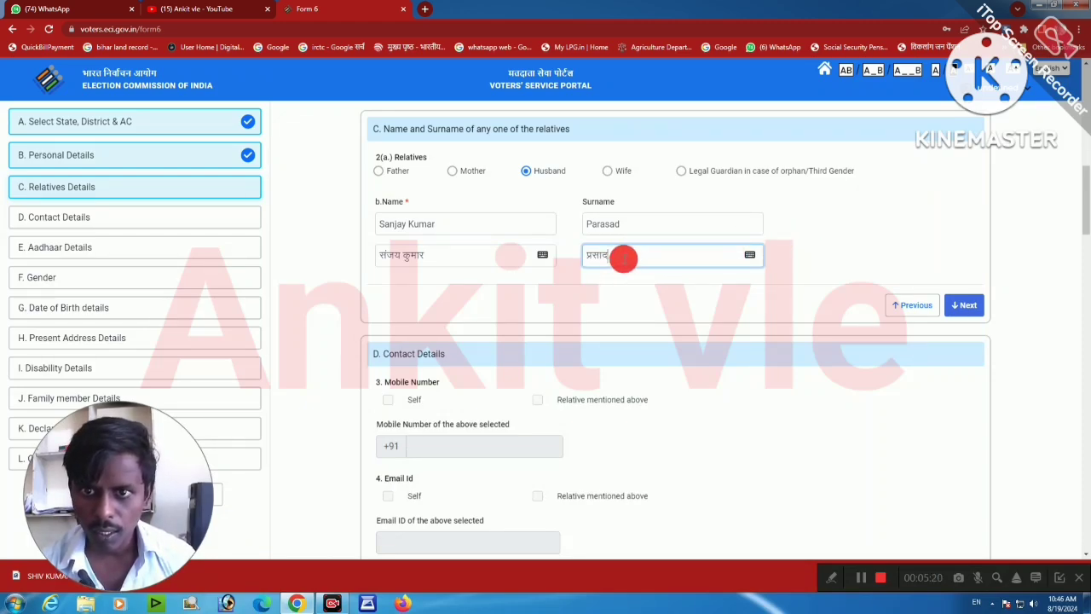
{"action": "left_click", "coordinate": [750, 256]}
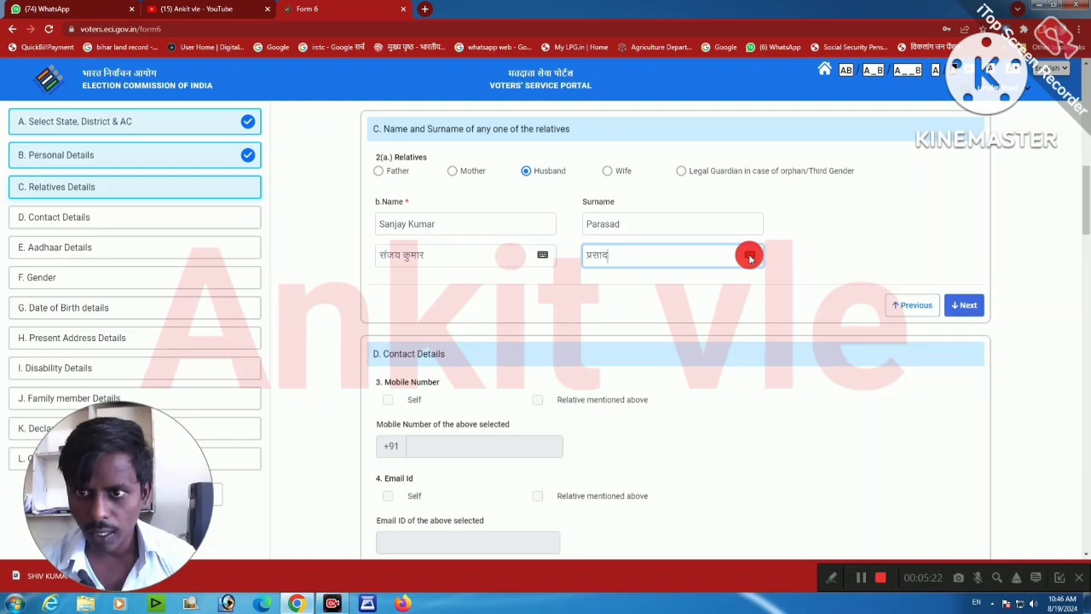
{"action": "left_click", "coordinate": [665, 256]}
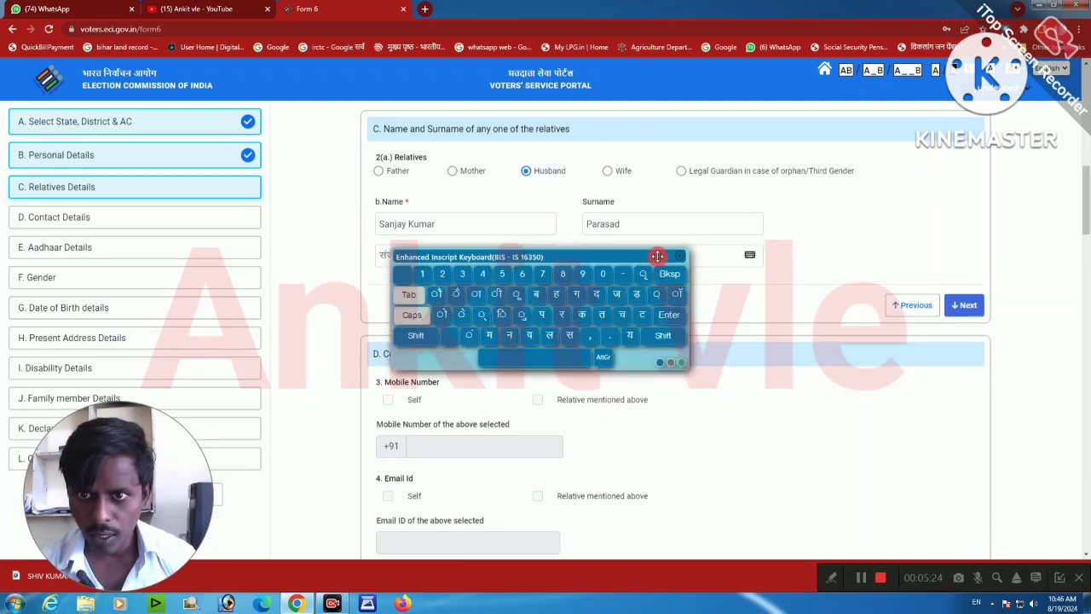
{"action": "left_click_drag", "start_coordinate": [657, 257], "coordinate": [654, 320]}
{"action": "left_click", "coordinate": [628, 260]}
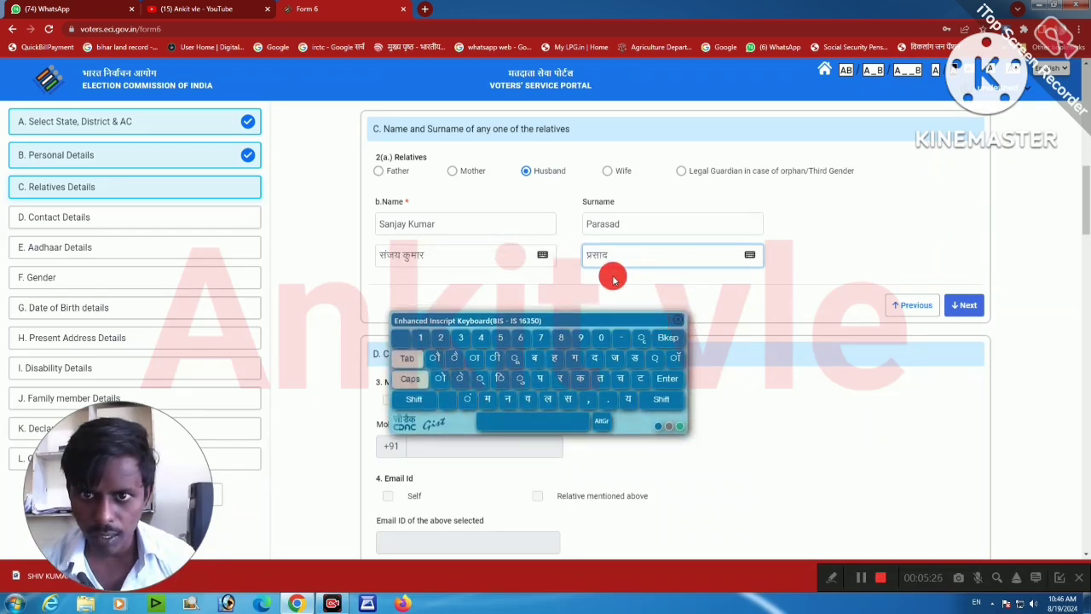
{"action": "left_click", "coordinate": [615, 357]}
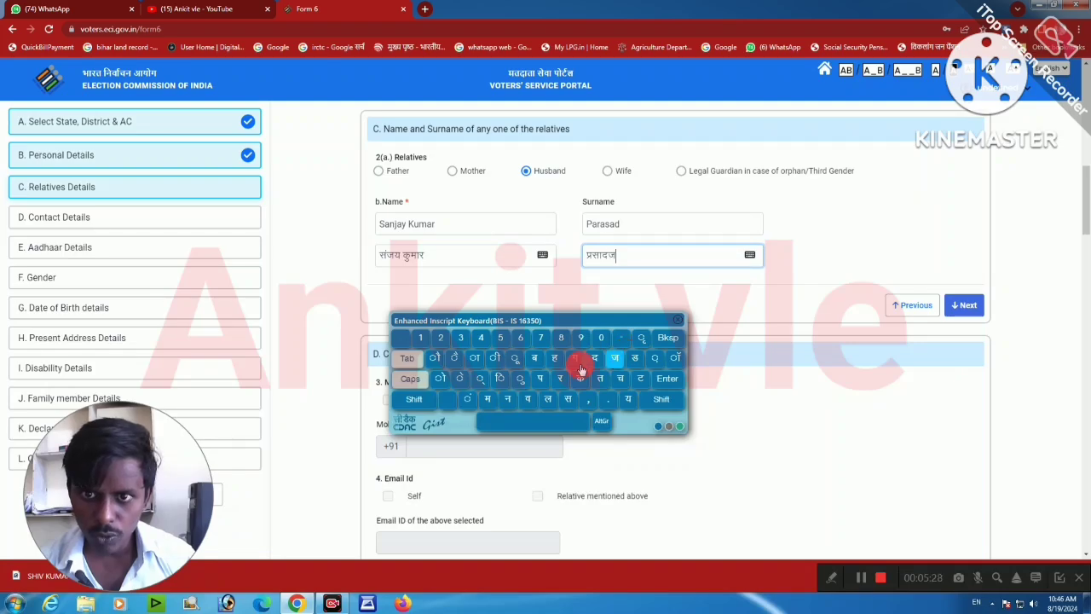
{"action": "left_click", "coordinate": [515, 357]}
{"action": "left_click", "coordinate": [495, 357]}
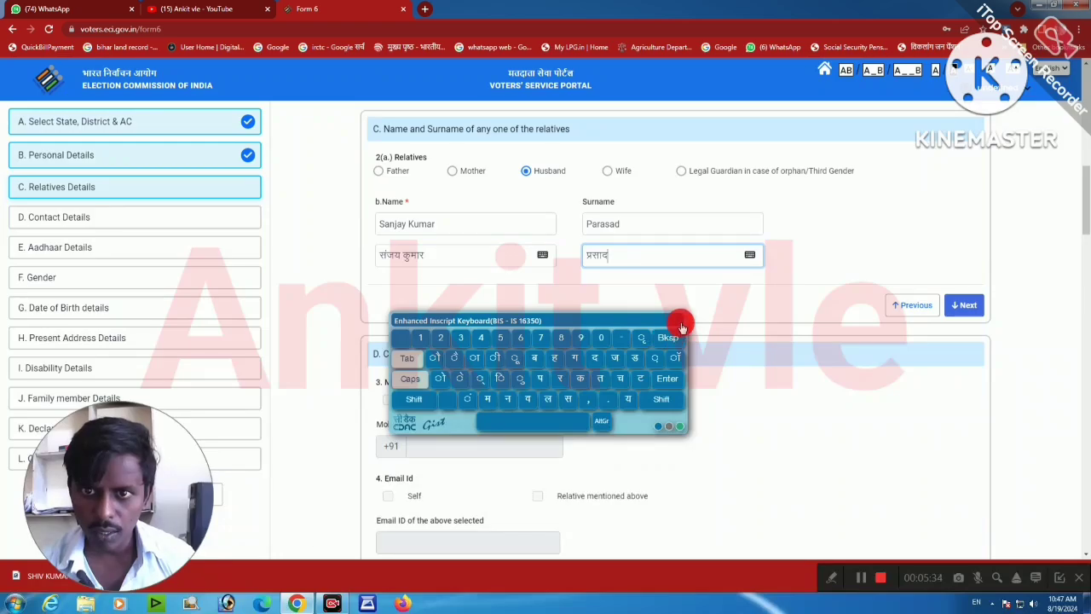
{"action": "left_click", "coordinate": [682, 325]}
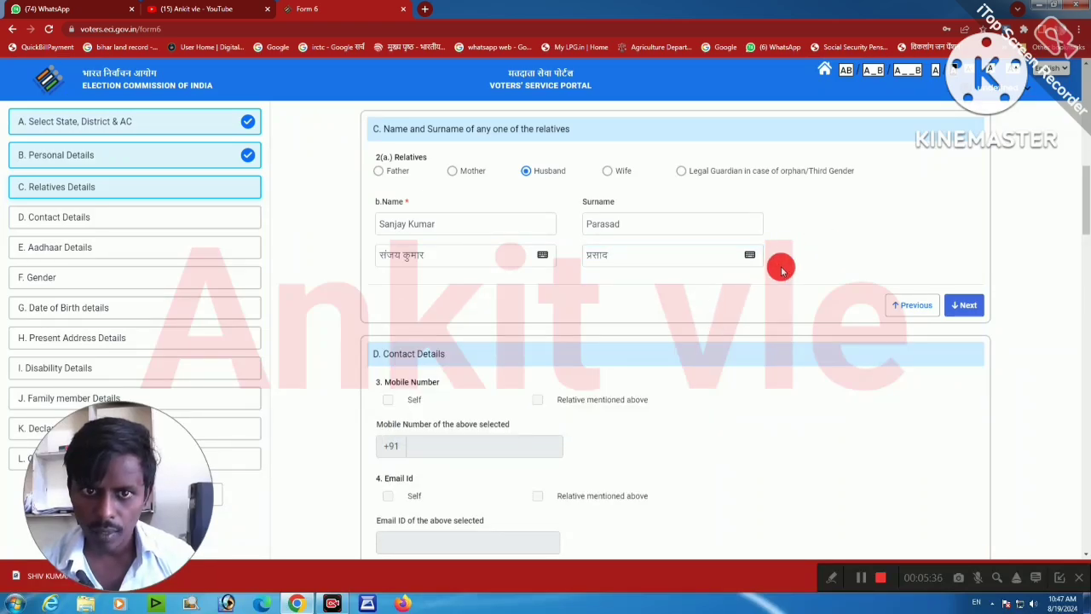
Step: Move to Contact Details and mark the mobile number as Self
{"action": "left_click", "coordinate": [966, 306]}
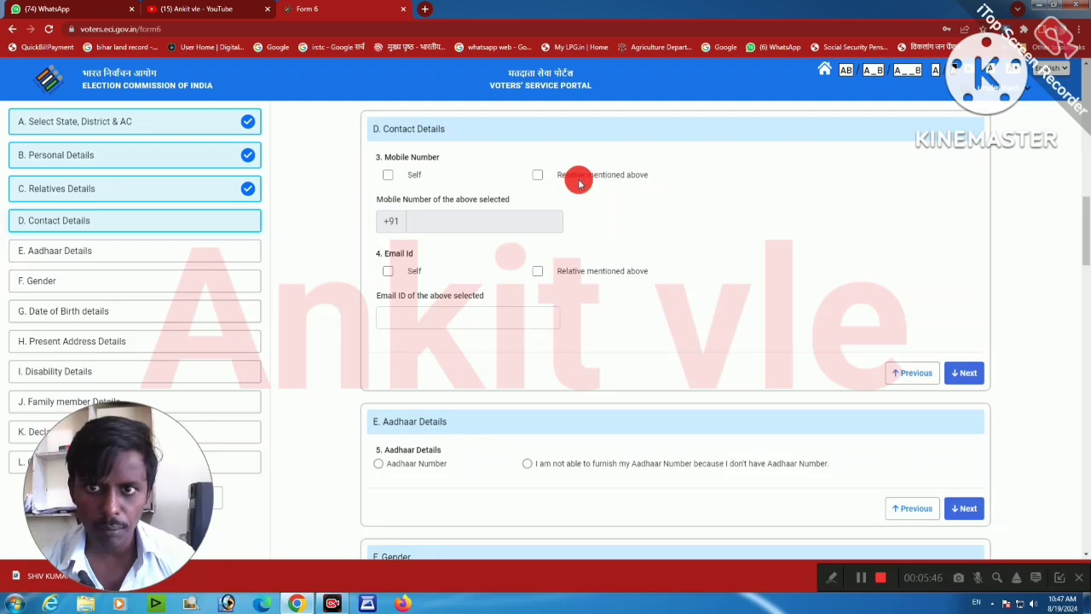
{"action": "left_click", "coordinate": [388, 175]}
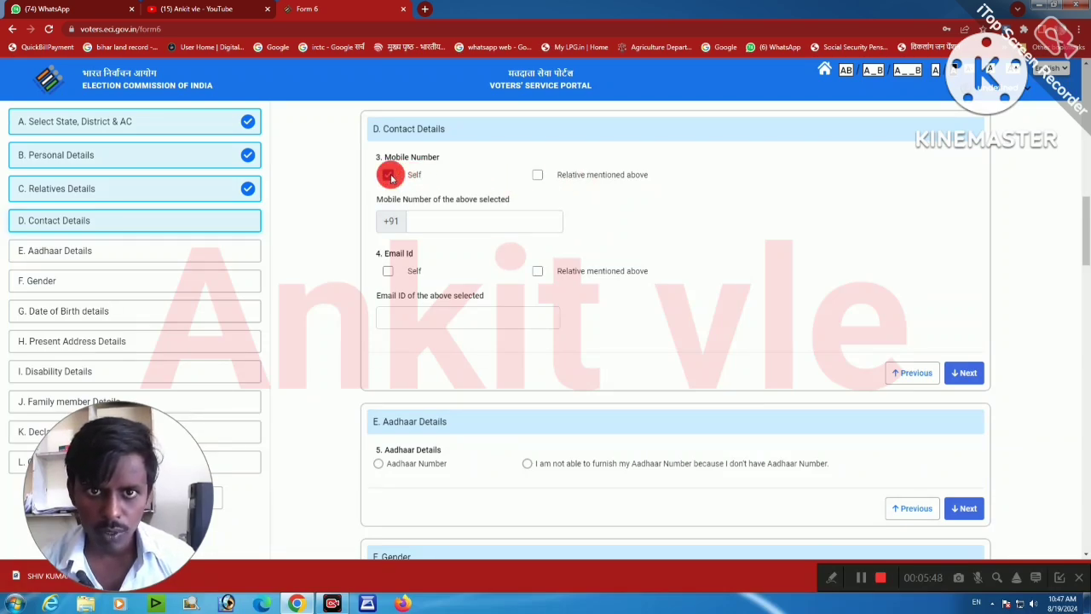
{"action": "left_click", "coordinate": [448, 220]}
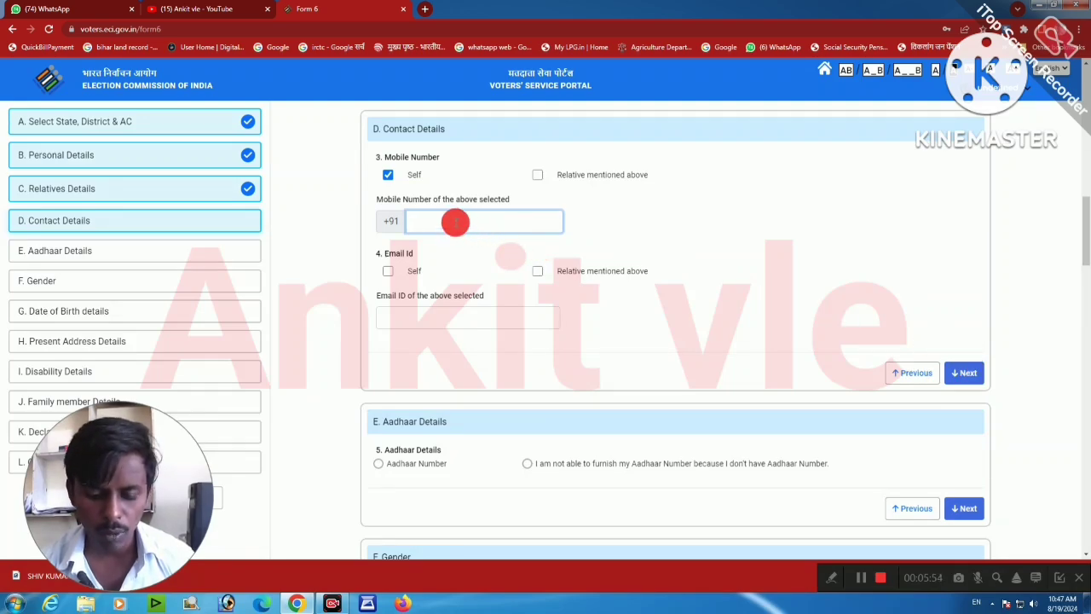
{"action": "scroll", "coordinate": [779, 224], "scroll_direction": "down", "scroll_amount": 2}
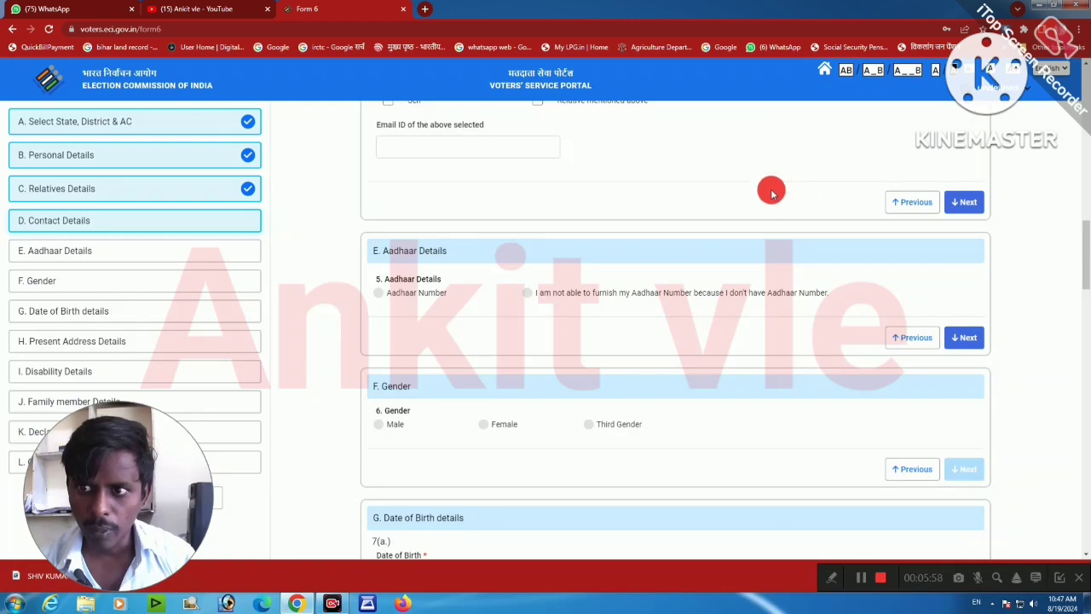
Step: Provide the Aadhaar number, set gender to Female, and advance to Date of Birth details
{"action": "left_click", "coordinate": [963, 203]}
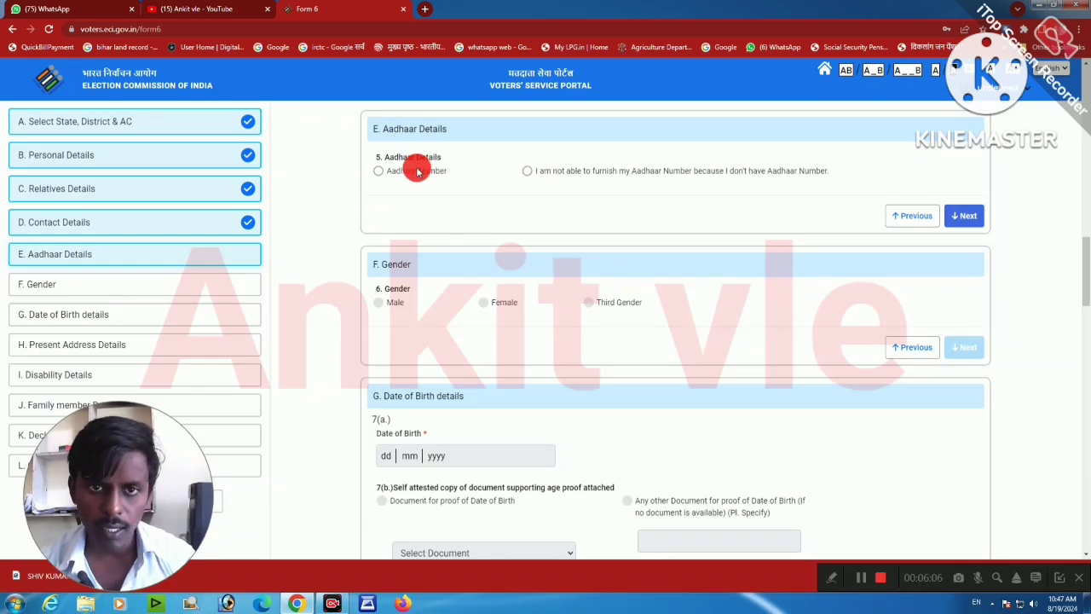
{"action": "left_click", "coordinate": [378, 174]}
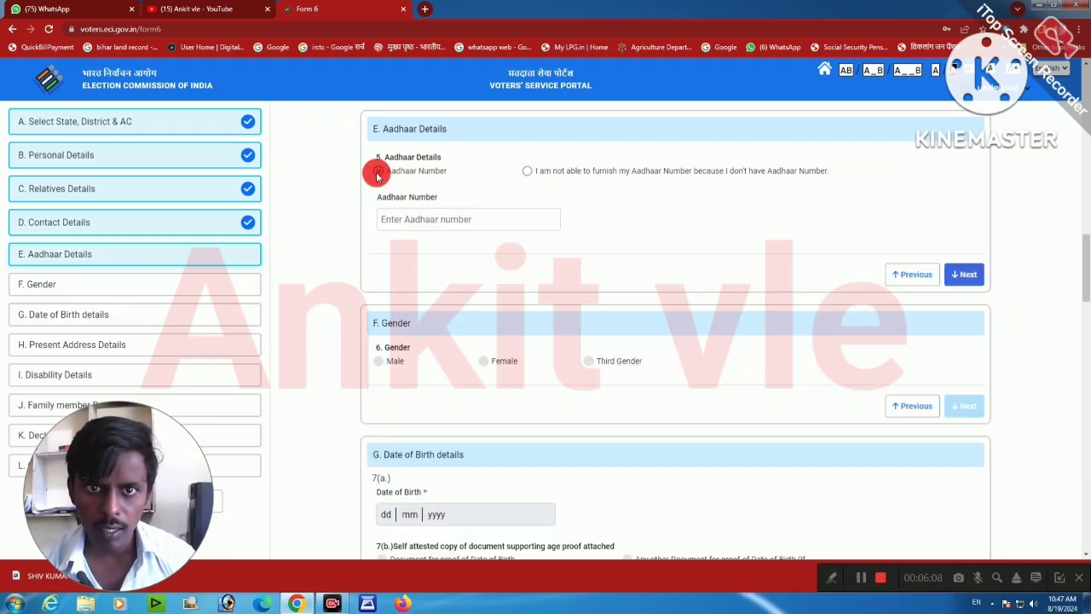
{"action": "left_click", "coordinate": [402, 217]}
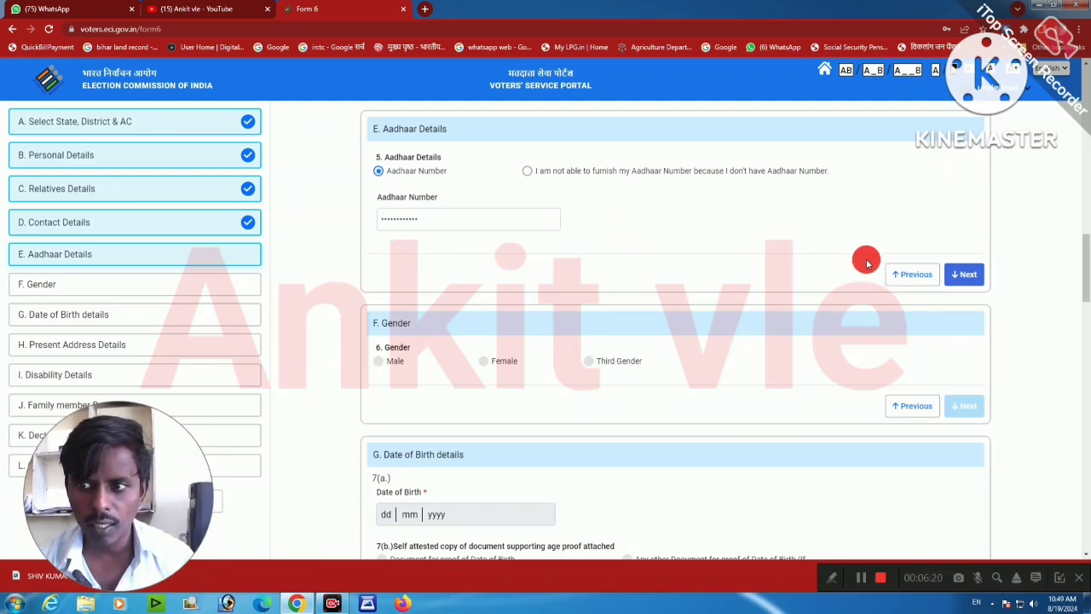
{"action": "left_click", "coordinate": [965, 275]}
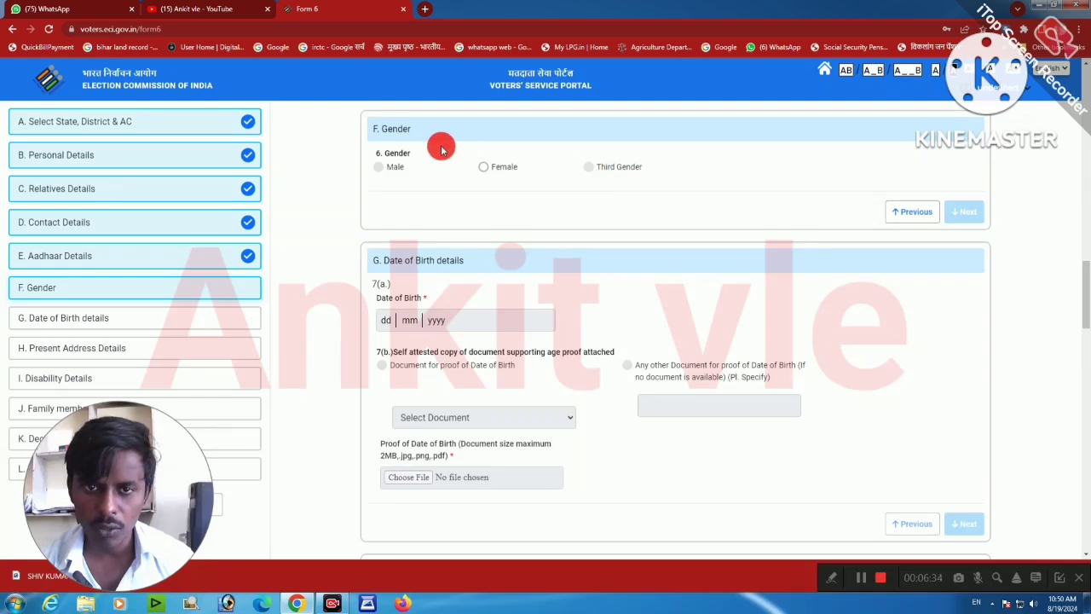
{"action": "left_click", "coordinate": [483, 167]}
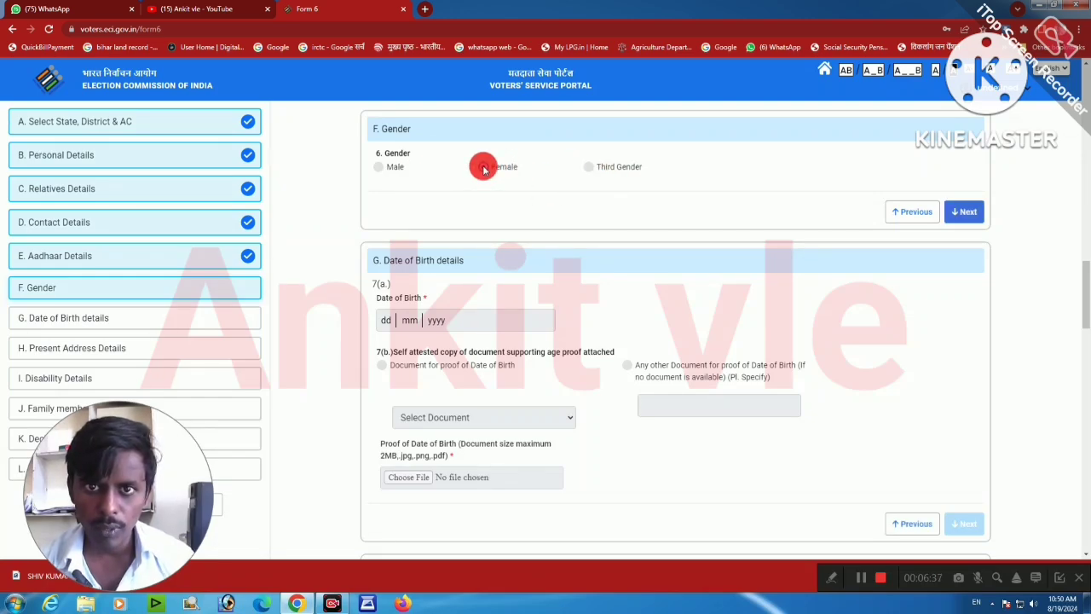
{"action": "left_click", "coordinate": [971, 212]}
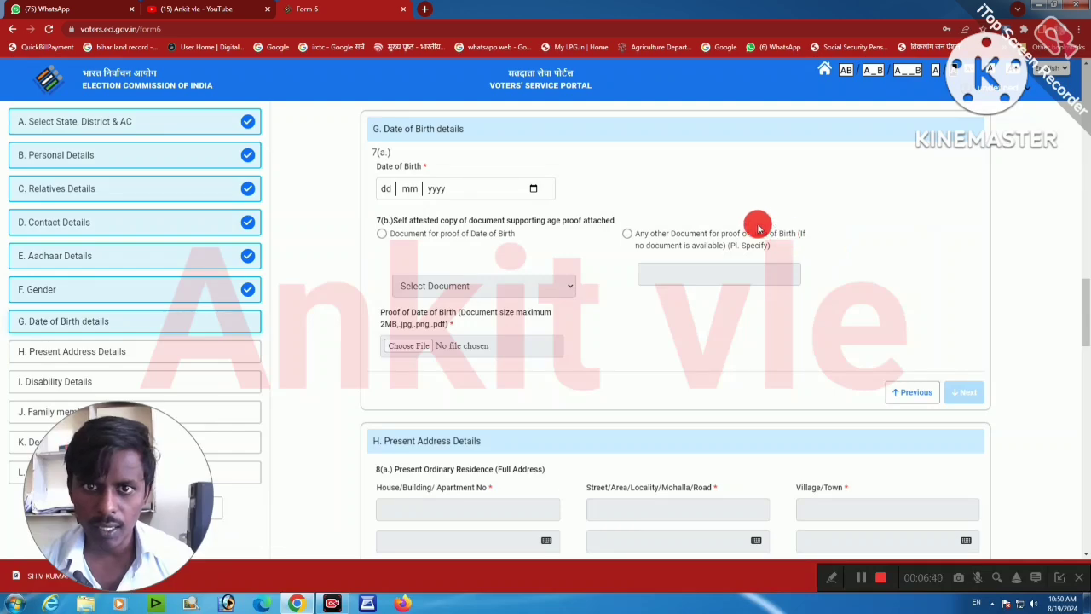
Step: Set the date of birth to 01/01/1984 and choose a document as birth-date proof
{"action": "left_click", "coordinate": [532, 189]}
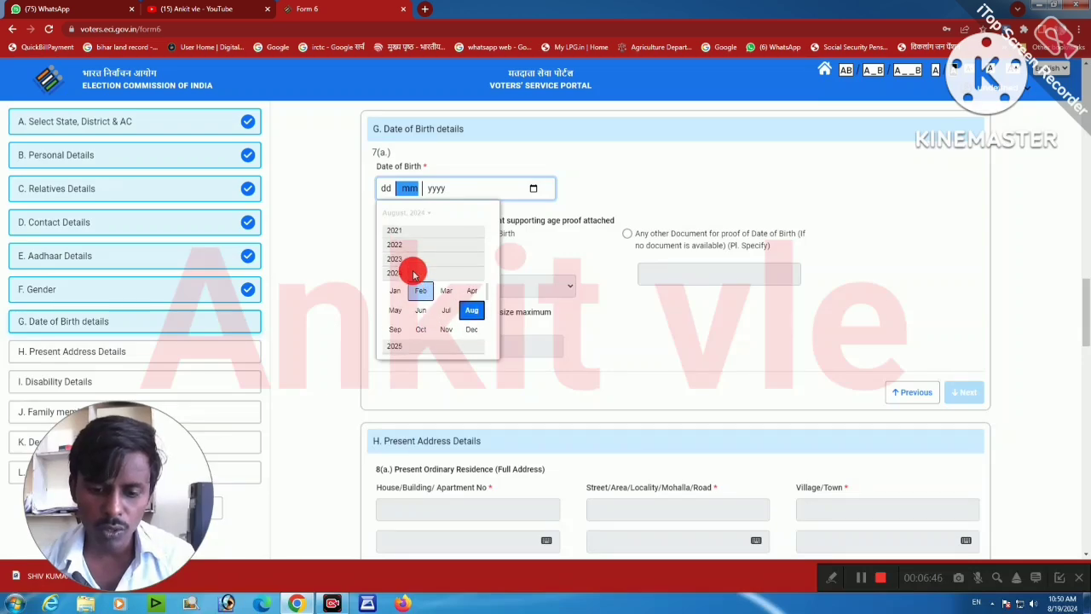
{"action": "scroll", "coordinate": [413, 271], "scroll_direction": "up", "scroll_amount": 5}
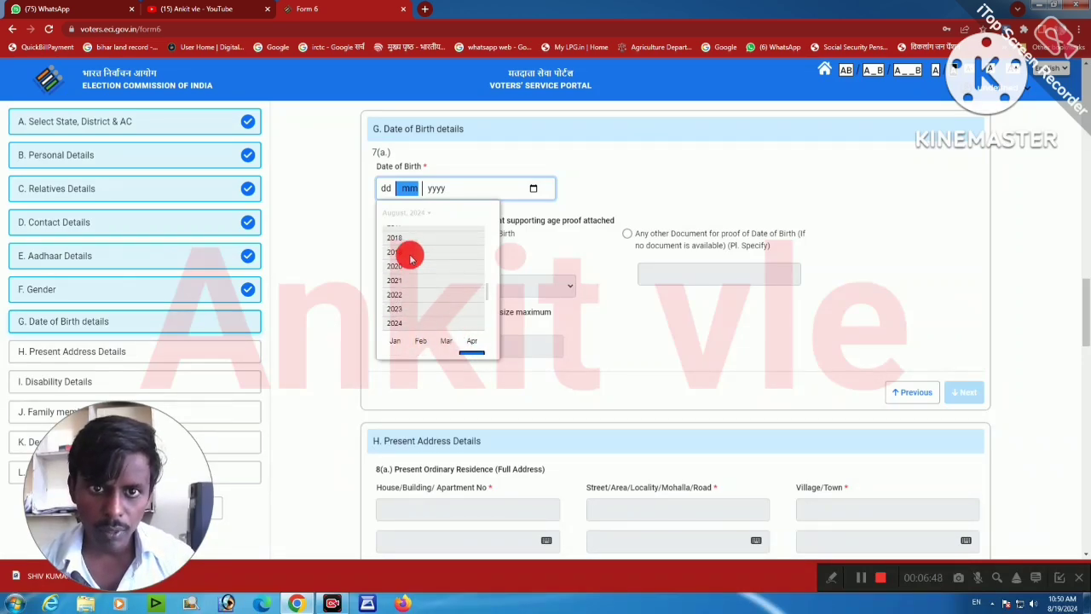
{"action": "scroll", "coordinate": [413, 271], "scroll_direction": "up", "scroll_amount": 1}
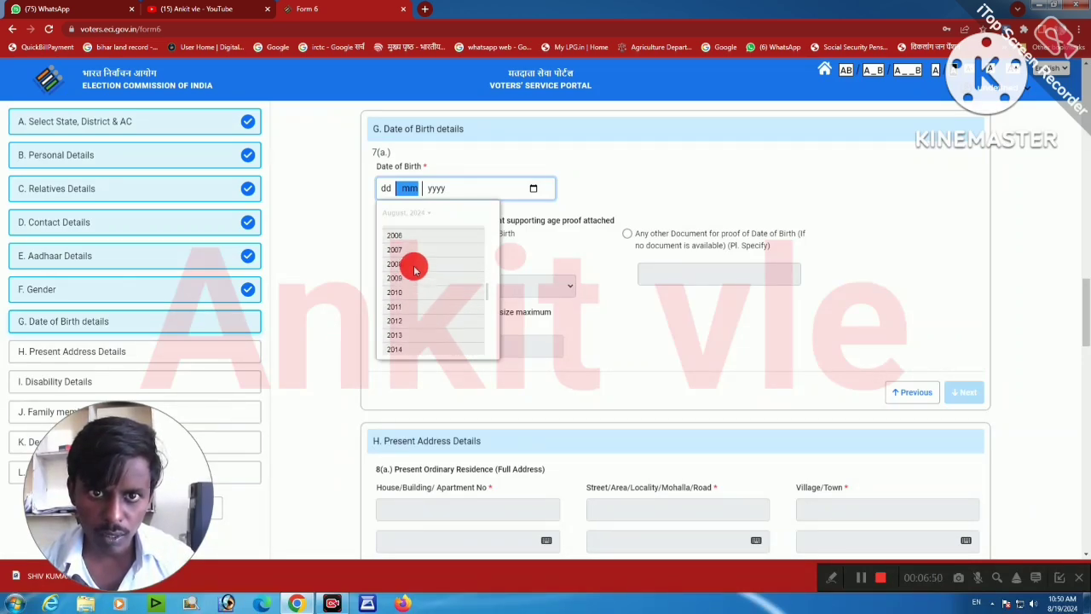
{"action": "scroll", "coordinate": [415, 270], "scroll_direction": "up", "scroll_amount": 6}
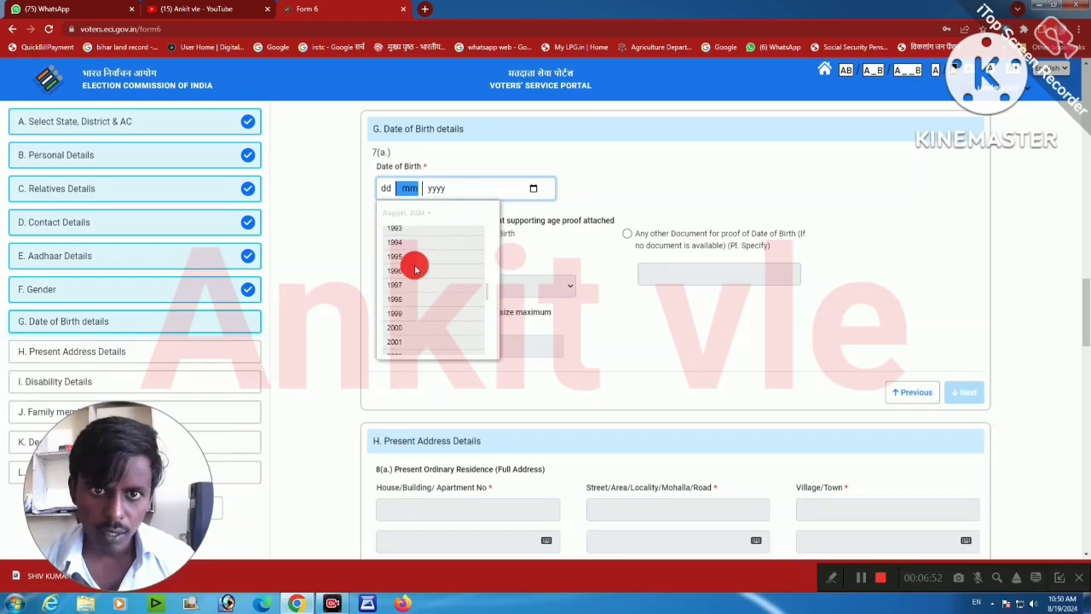
{"action": "scroll", "coordinate": [415, 269], "scroll_direction": "up", "scroll_amount": 5}
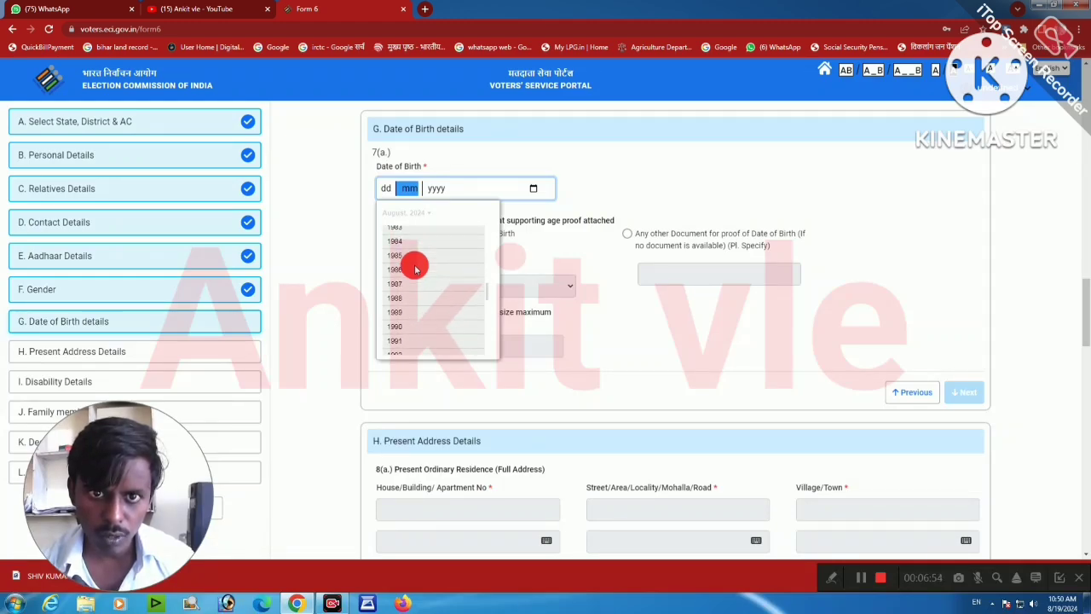
{"action": "left_click", "coordinate": [395, 243]}
{"action": "left_click", "coordinate": [398, 246]}
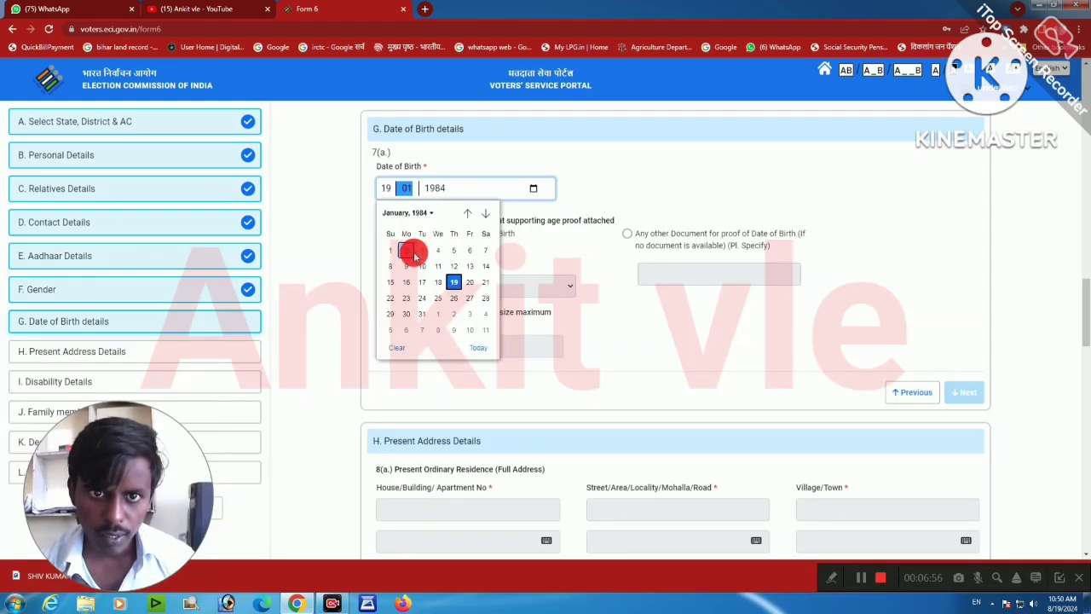
{"action": "left_click", "coordinate": [404, 252]}
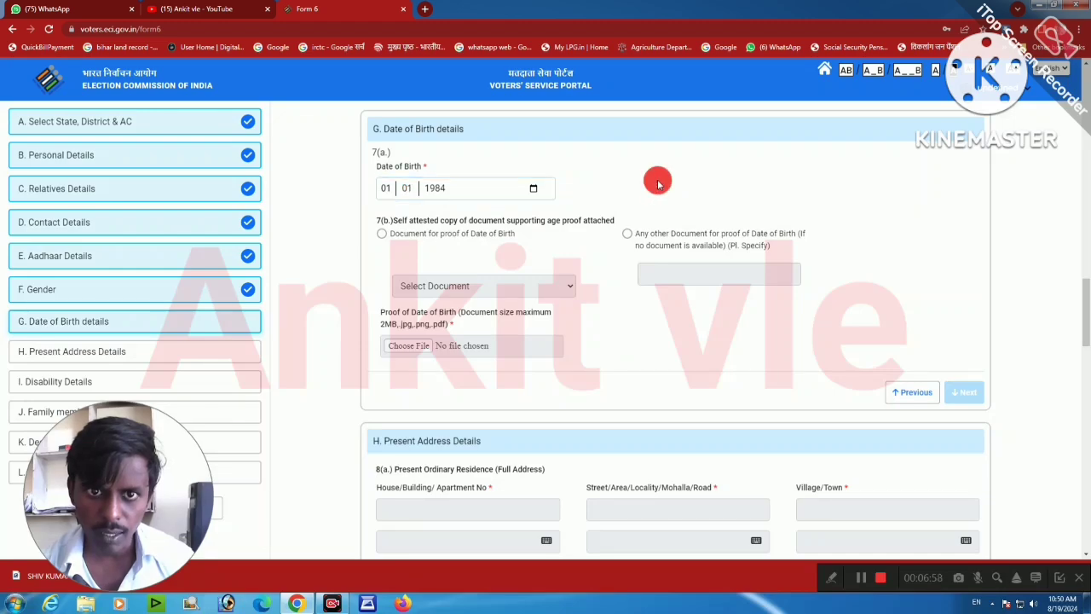
{"action": "left_click", "coordinate": [384, 237]}
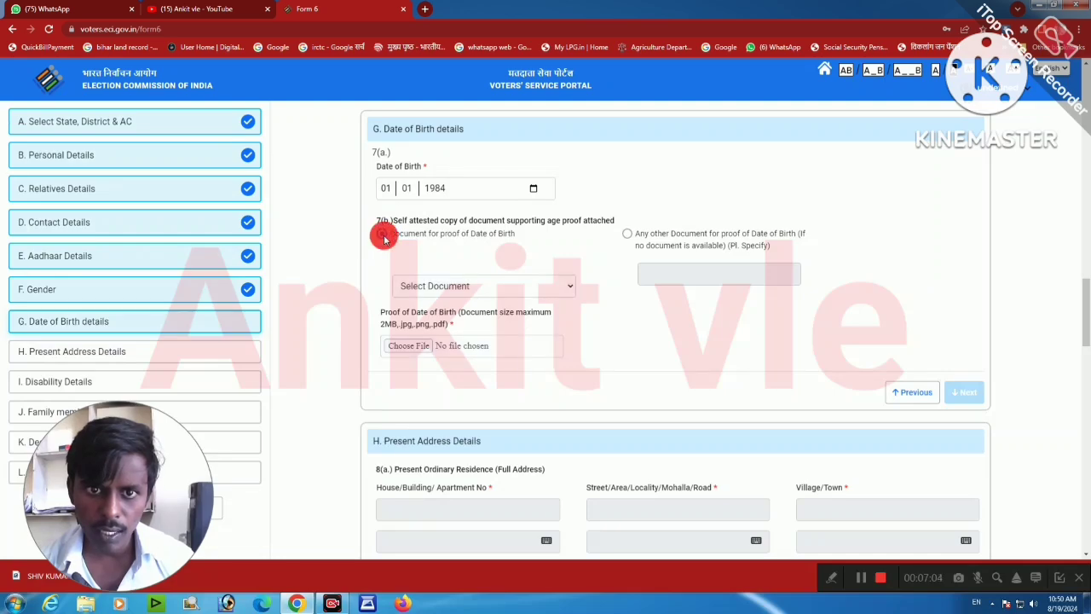
{"action": "left_click", "coordinate": [432, 287]}
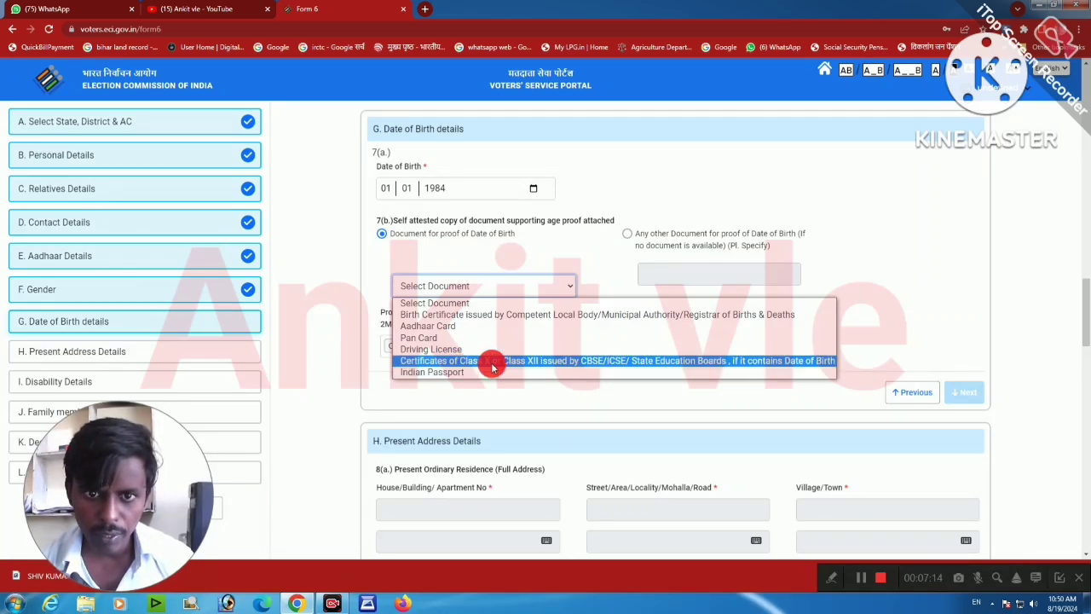
Step: Use Aadhaar Card as the birth date proof, upload Aadhar Card.jpg, and continue to Present Address
{"action": "left_click", "coordinate": [449, 329]}
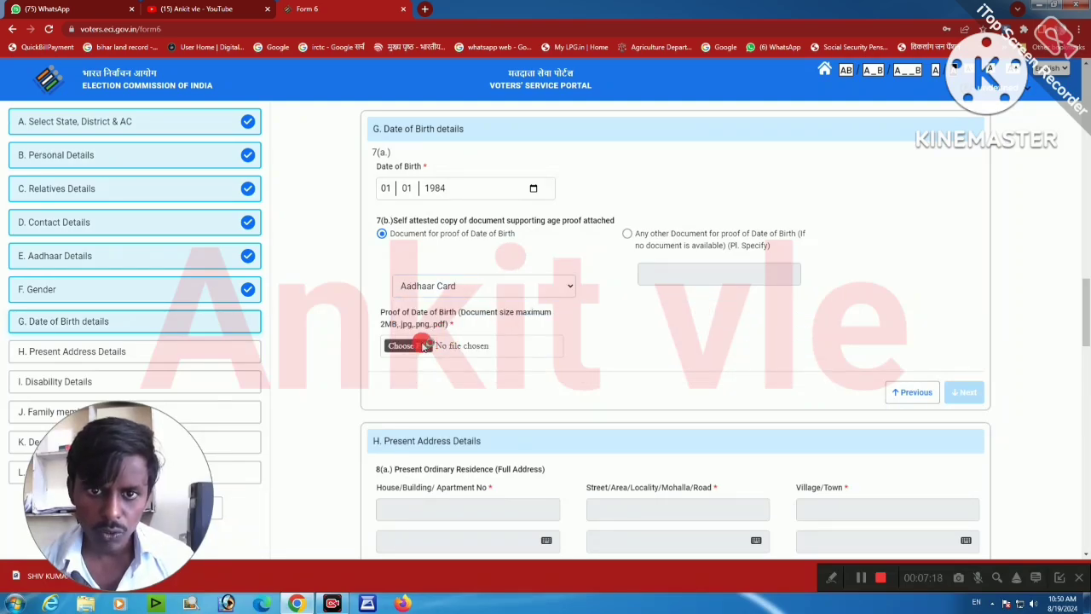
{"action": "left_click", "coordinate": [424, 345]}
{"action": "left_click", "coordinate": [378, 102]}
{"action": "left_click", "coordinate": [450, 286]}
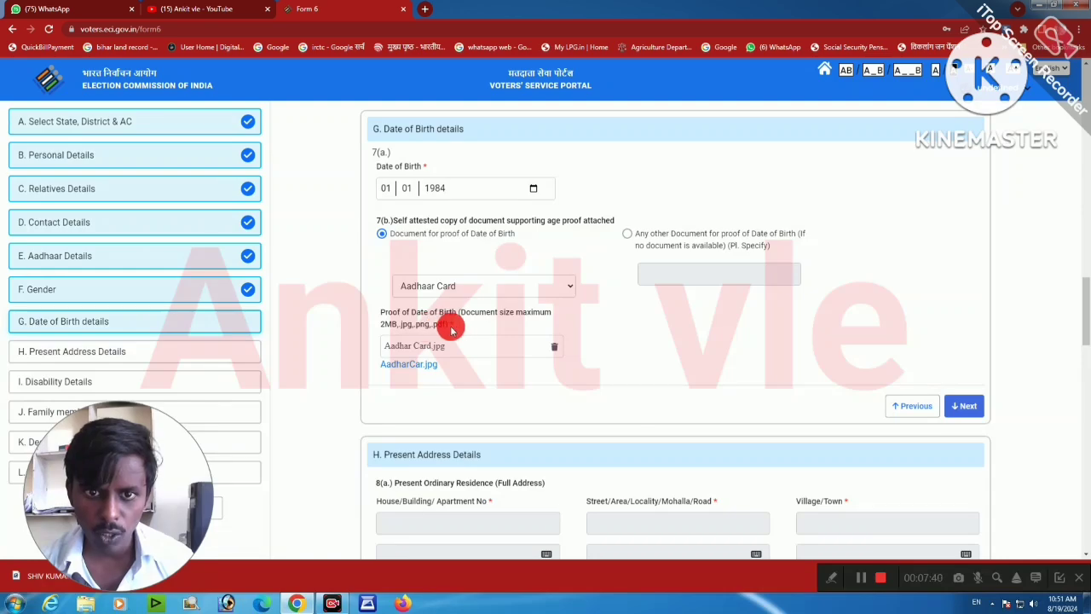
{"action": "left_click", "coordinate": [965, 406]}
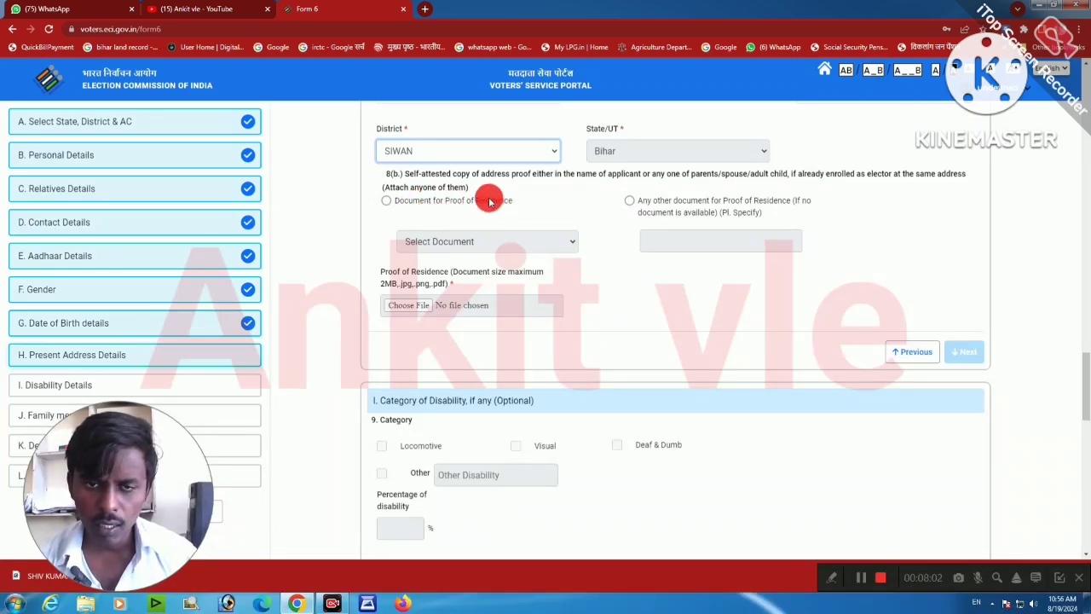
Step: Attach Aadhar Card.jpg as the Aadhaar Card proof of residence and continue to Disability Details
{"action": "left_click", "coordinate": [389, 203]}
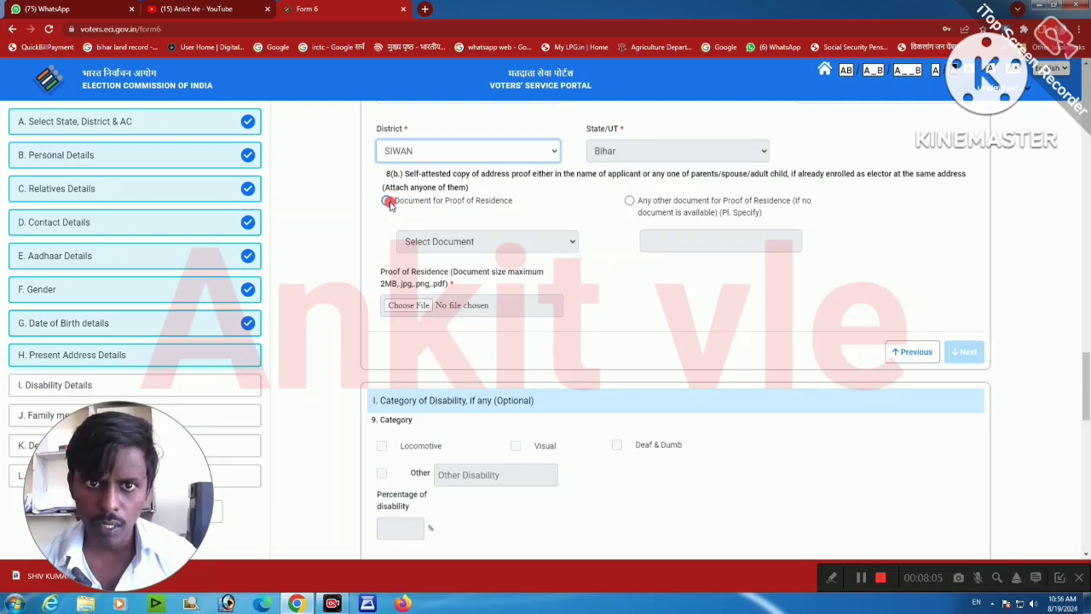
{"action": "left_click", "coordinate": [419, 240]}
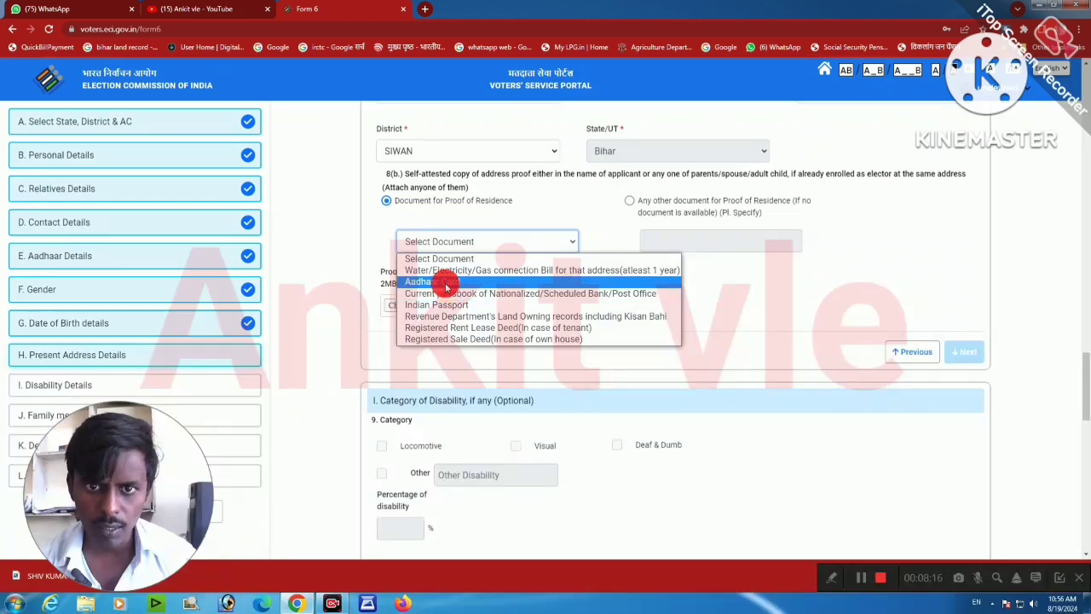
{"action": "left_click", "coordinate": [445, 285]}
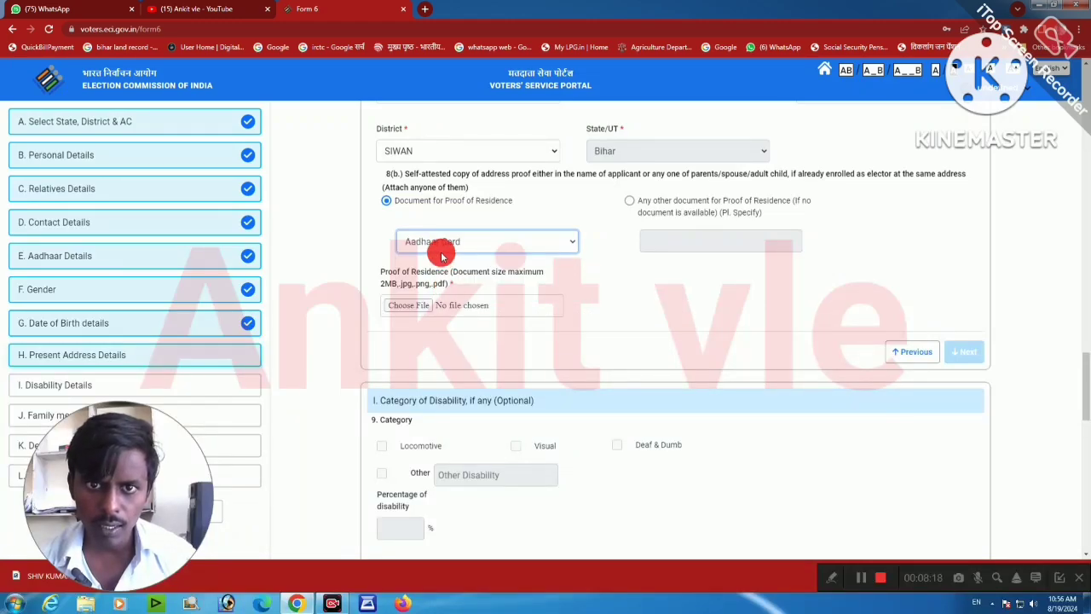
{"action": "left_click", "coordinate": [409, 304]}
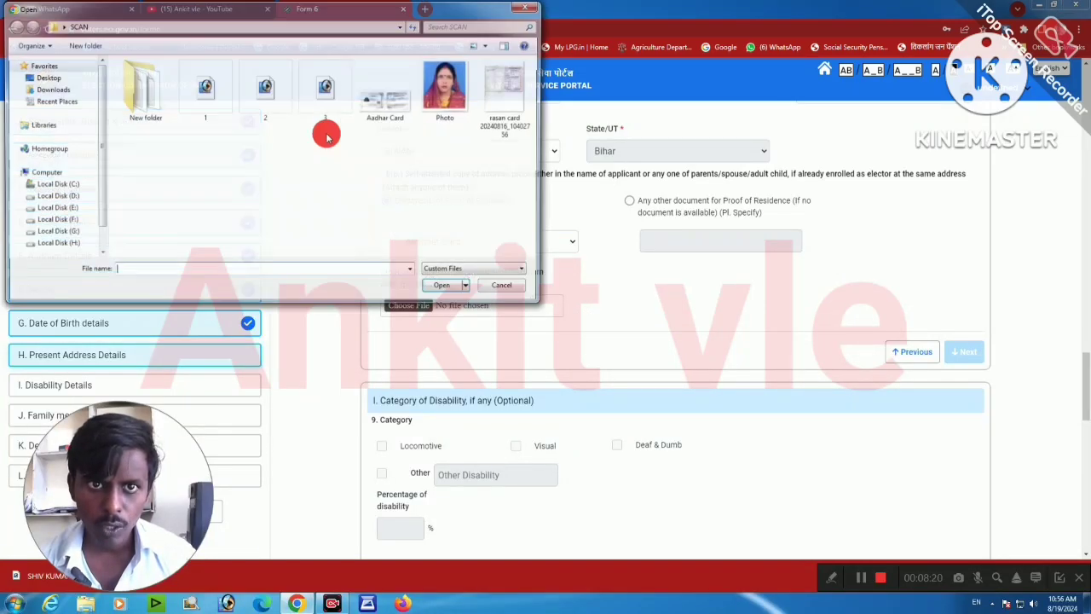
{"action": "double_click", "coordinate": [375, 104]}
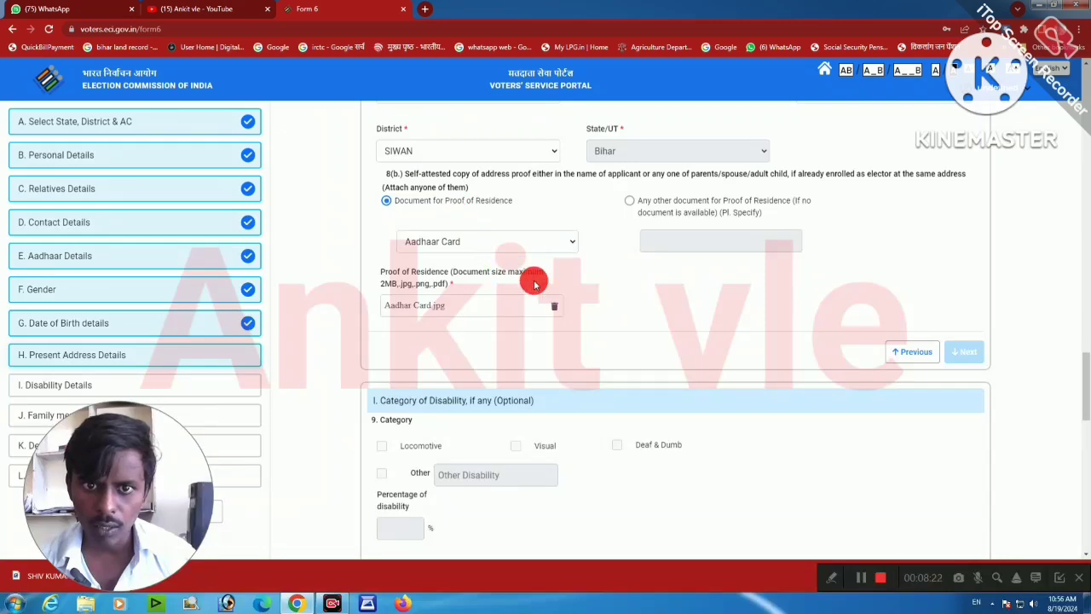
{"action": "scroll", "coordinate": [560, 287], "scroll_direction": "down", "scroll_amount": 1}
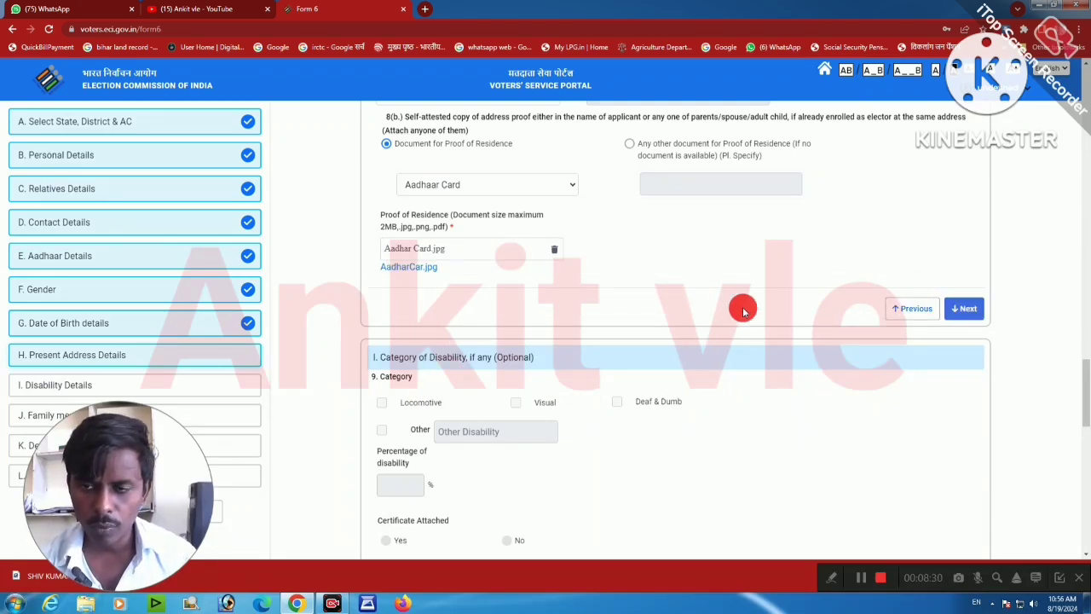
{"action": "left_click", "coordinate": [964, 311]}
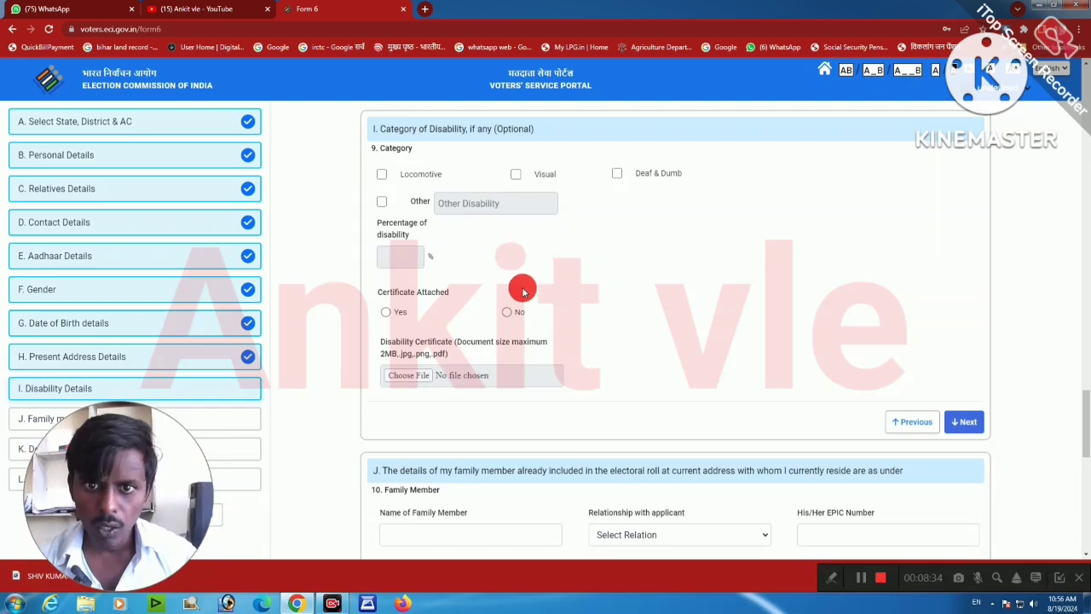
Step: Set Certificate Attached to No in the disability section
{"action": "left_click", "coordinate": [506, 311]}
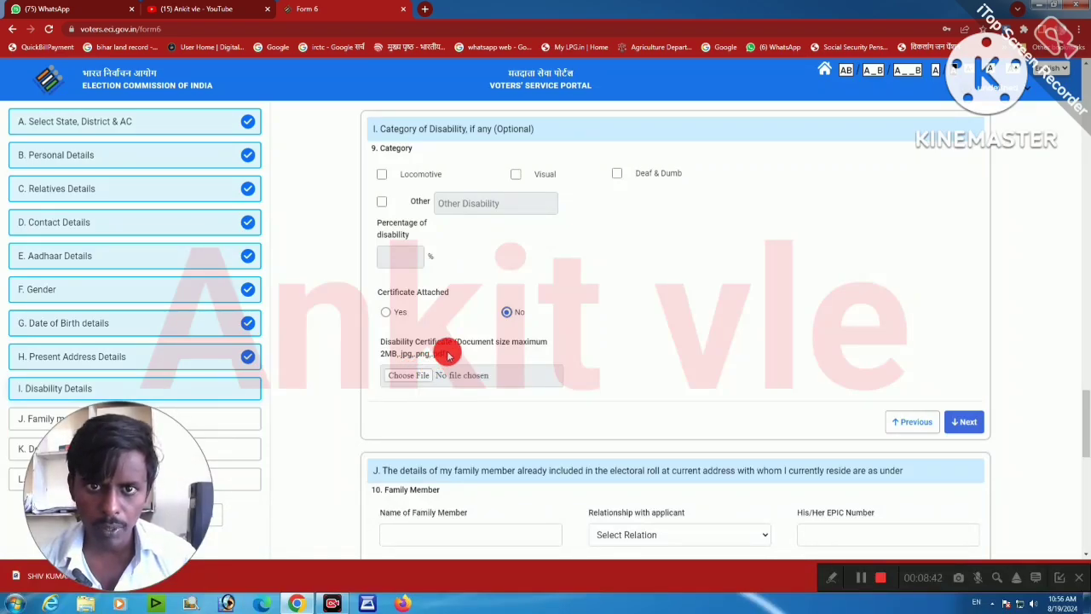
{"action": "scroll", "coordinate": [548, 318], "scroll_direction": "down", "scroll_amount": 2}
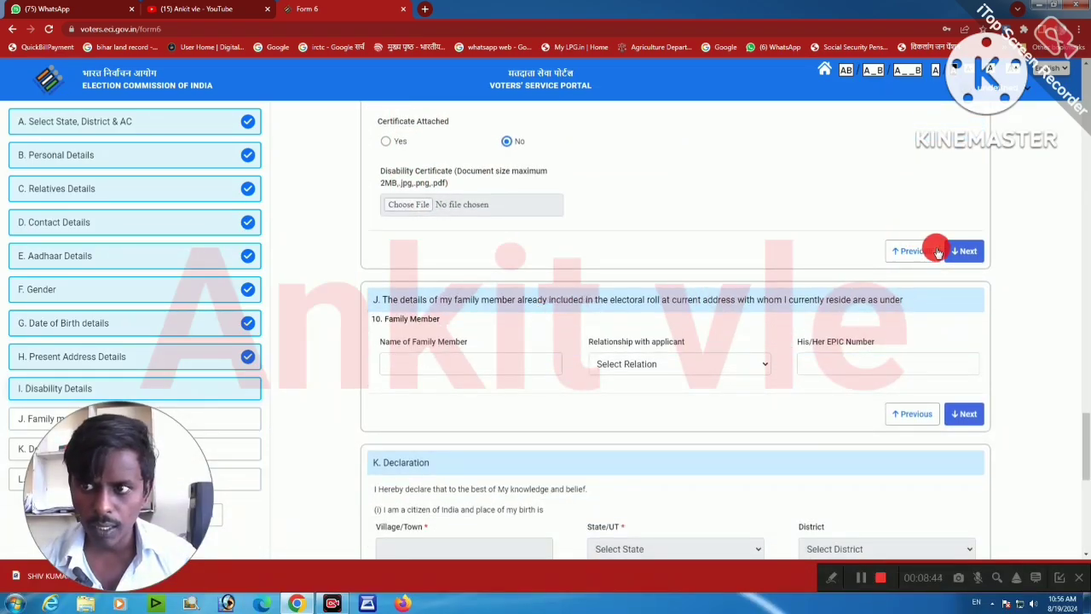
Step: Complete Disability Details and leave the family member name and relation blank
{"action": "left_click", "coordinate": [961, 254]}
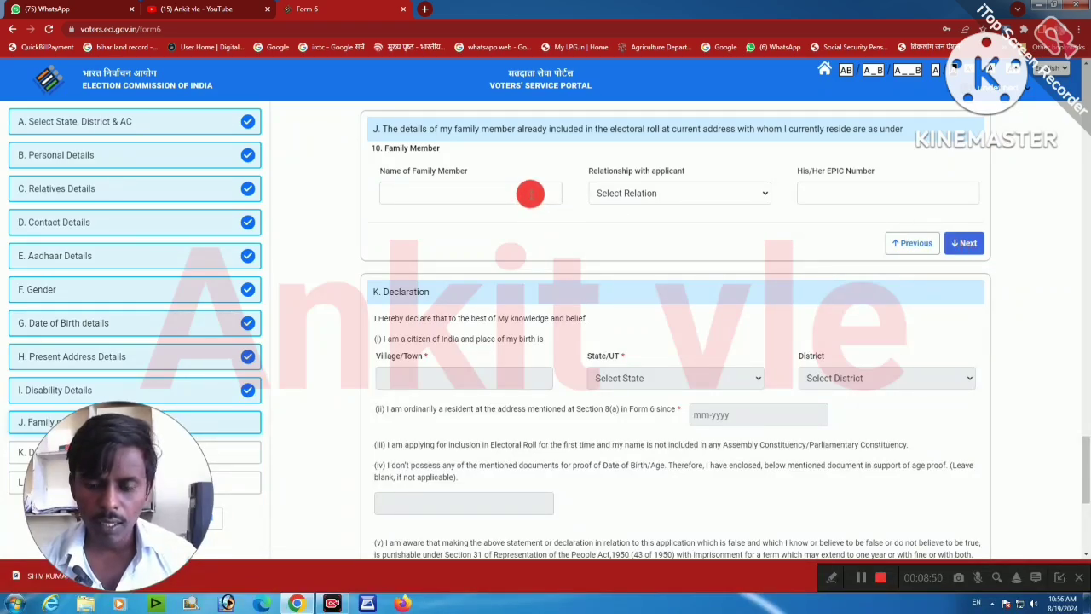
{"action": "left_click", "coordinate": [530, 194]}
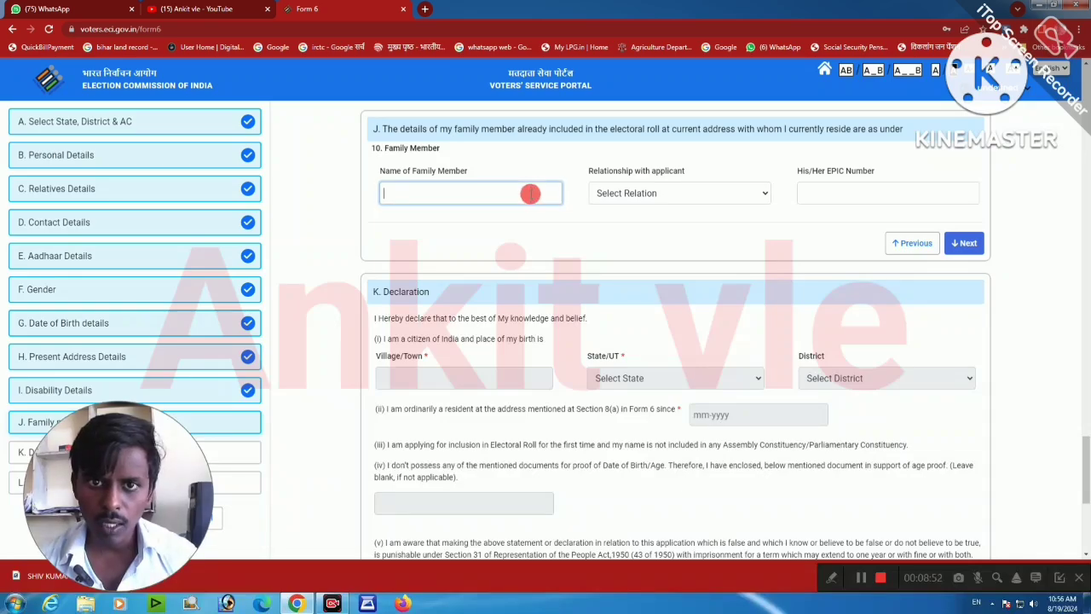
{"action": "left_click", "coordinate": [641, 193]}
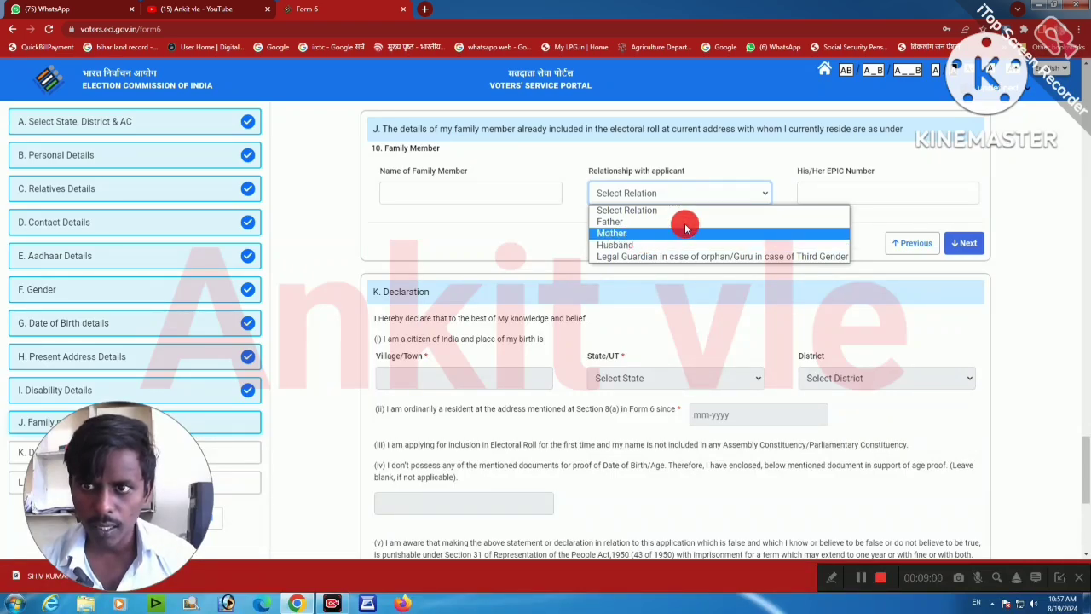
{"action": "left_click", "coordinate": [806, 192]}
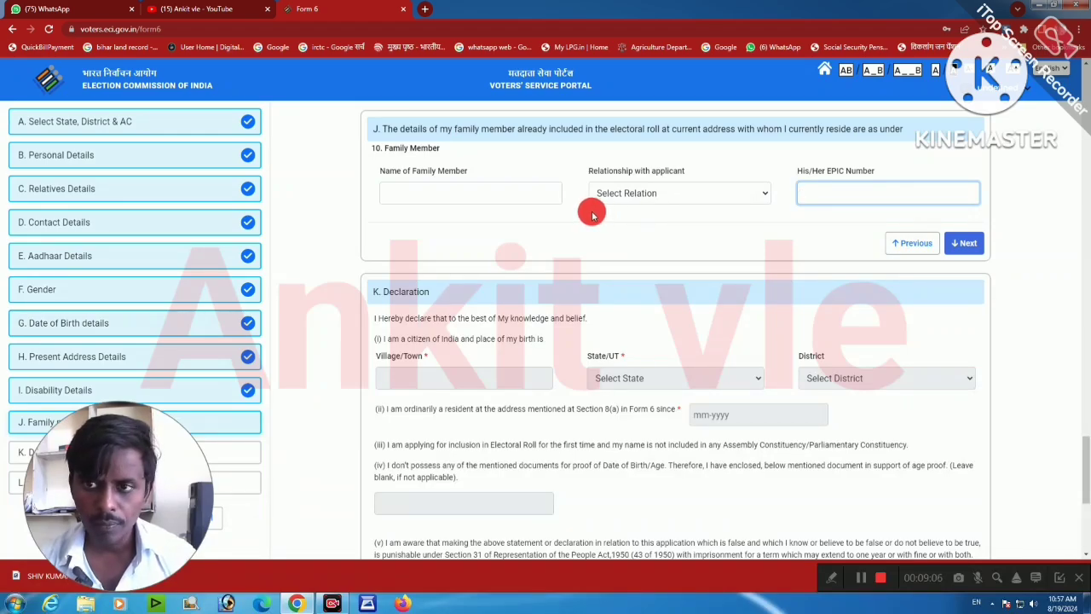
{"action": "scroll", "coordinate": [665, 196], "scroll_direction": "down", "scroll_amount": 2}
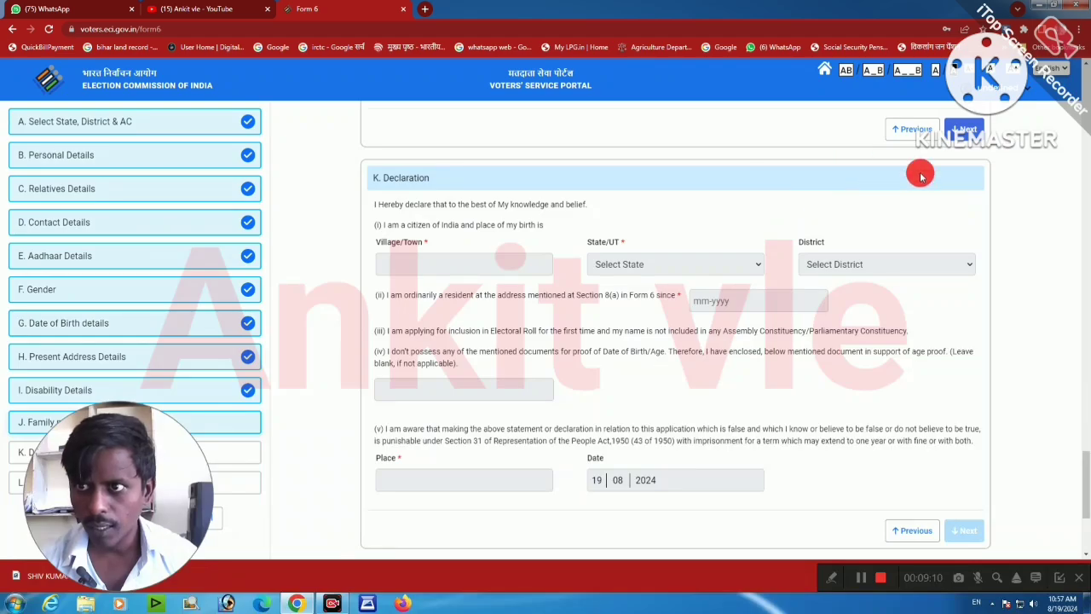
Step: In the Declaration, give the birthplace as Siwan with State Bihar and District SIWAN
{"action": "left_click", "coordinate": [964, 130]}
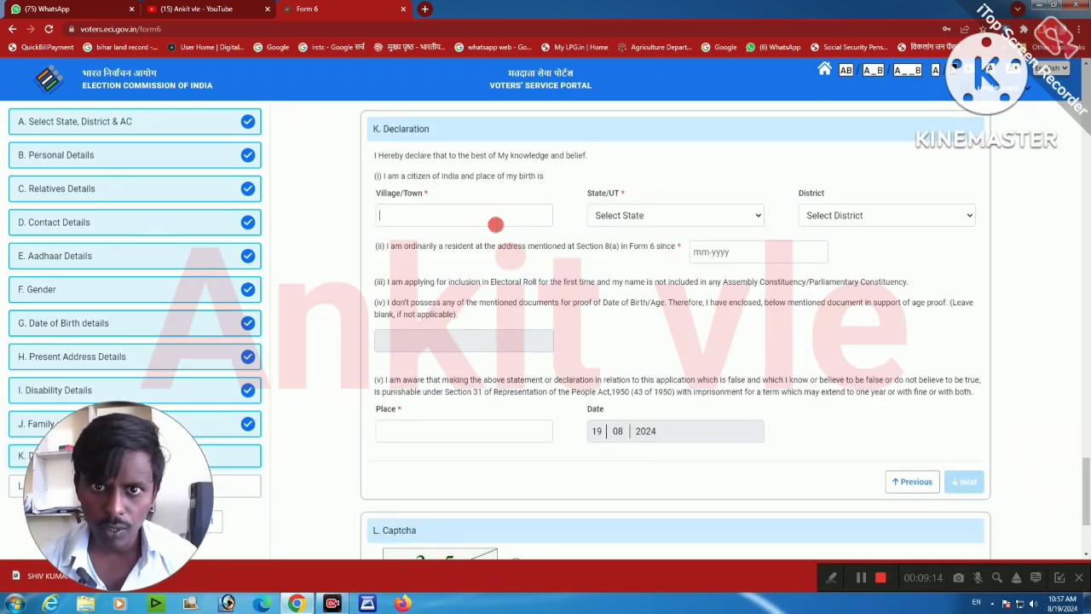
{"action": "left_click", "coordinate": [496, 224]}
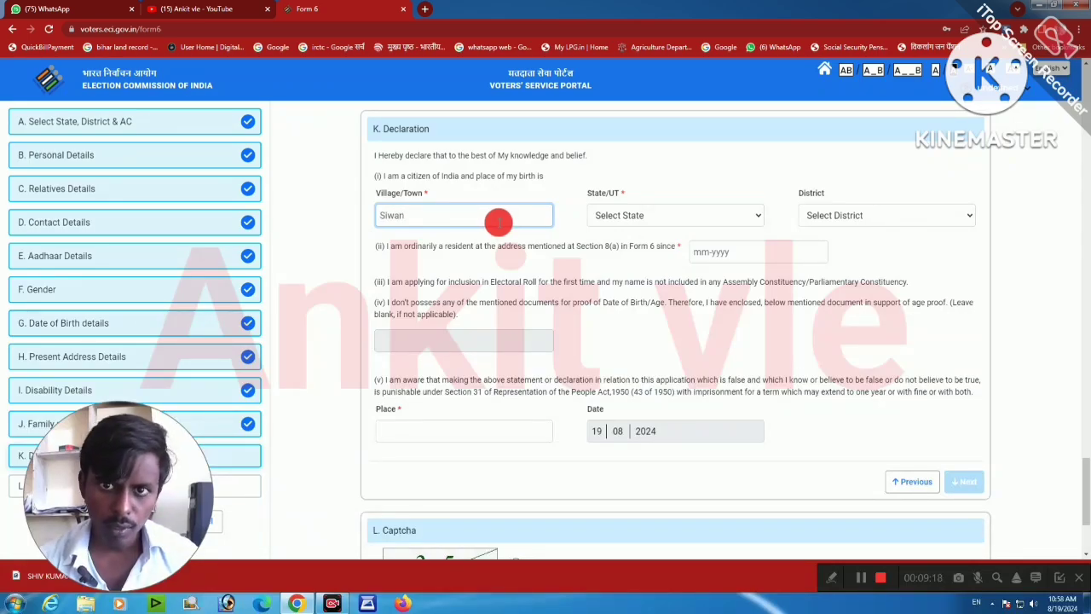
{"action": "left_click", "coordinate": [604, 214]}
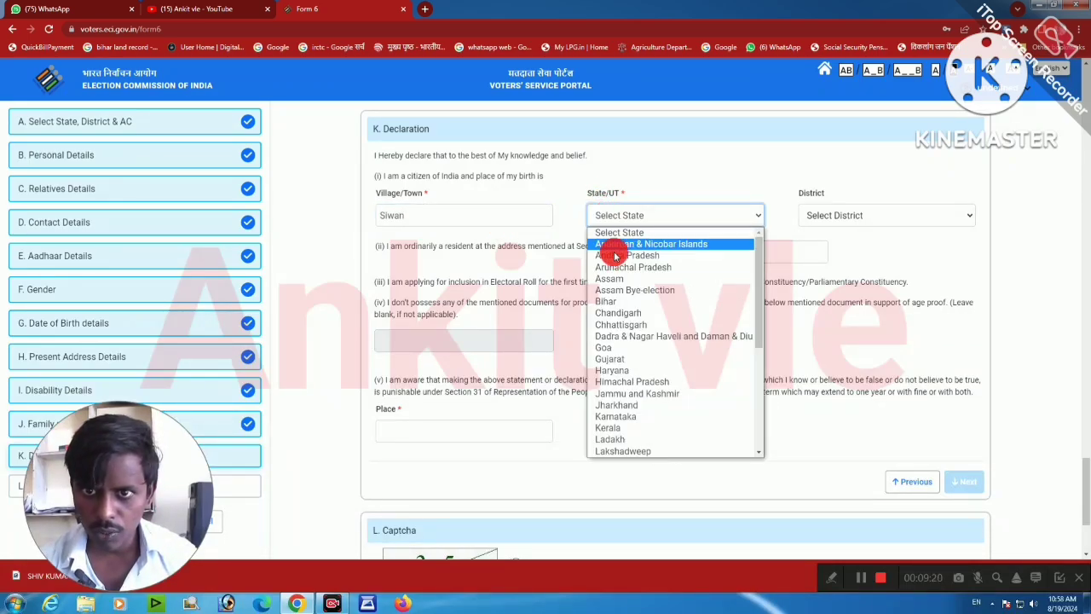
{"action": "left_click", "coordinate": [614, 301]}
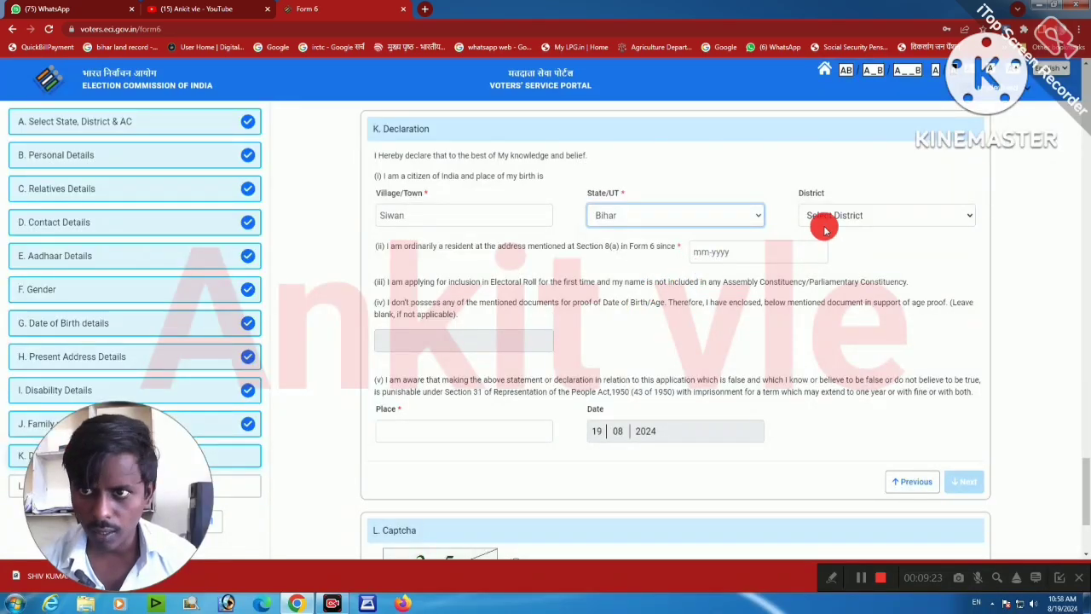
{"action": "left_click", "coordinate": [825, 218]}
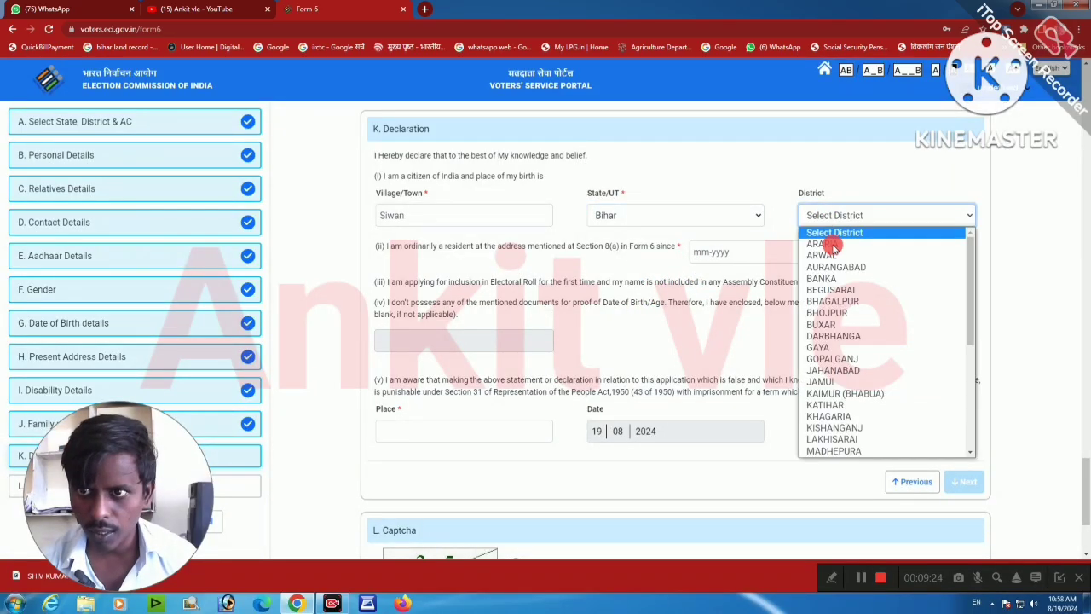
{"action": "scroll", "coordinate": [853, 295], "scroll_direction": "down", "scroll_amount": 5}
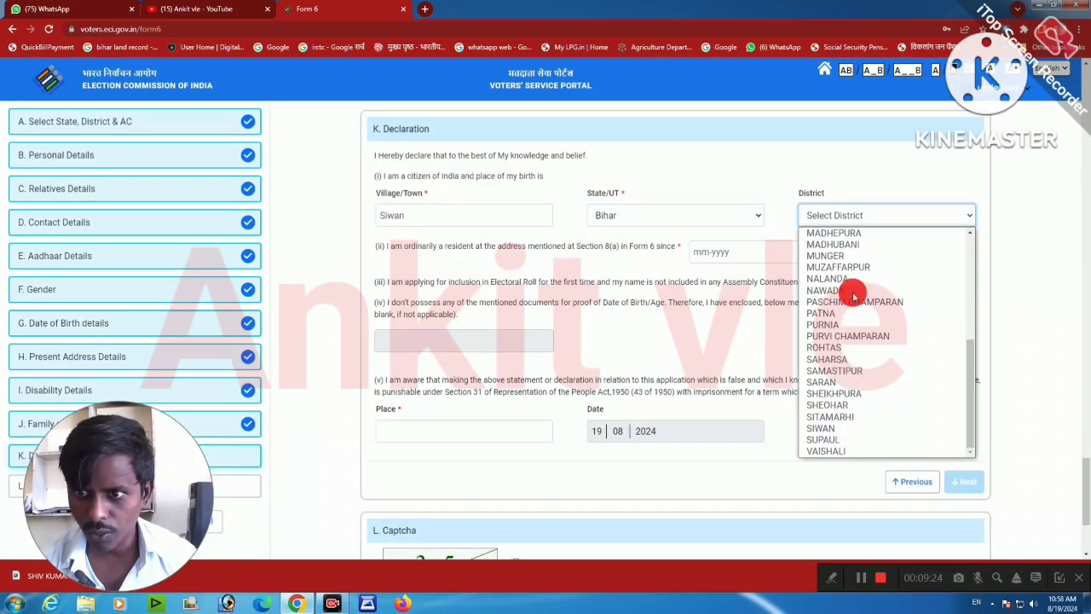
{"action": "left_click", "coordinate": [834, 428]}
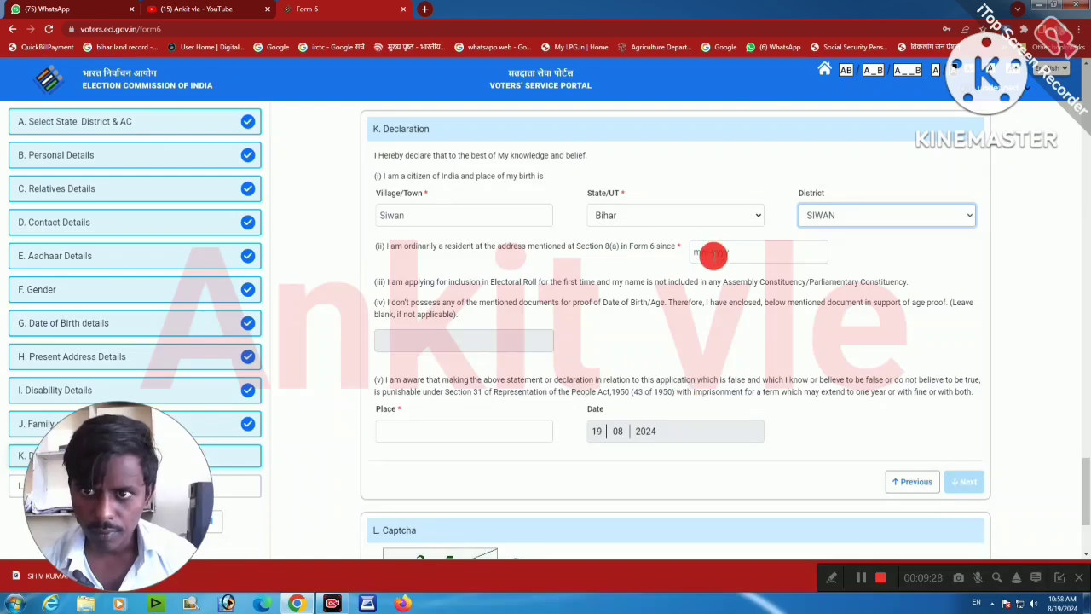
Step: Set residence since July 2024 and the place of declaration to Kajrasan, then continue
{"action": "left_click", "coordinate": [715, 252]}
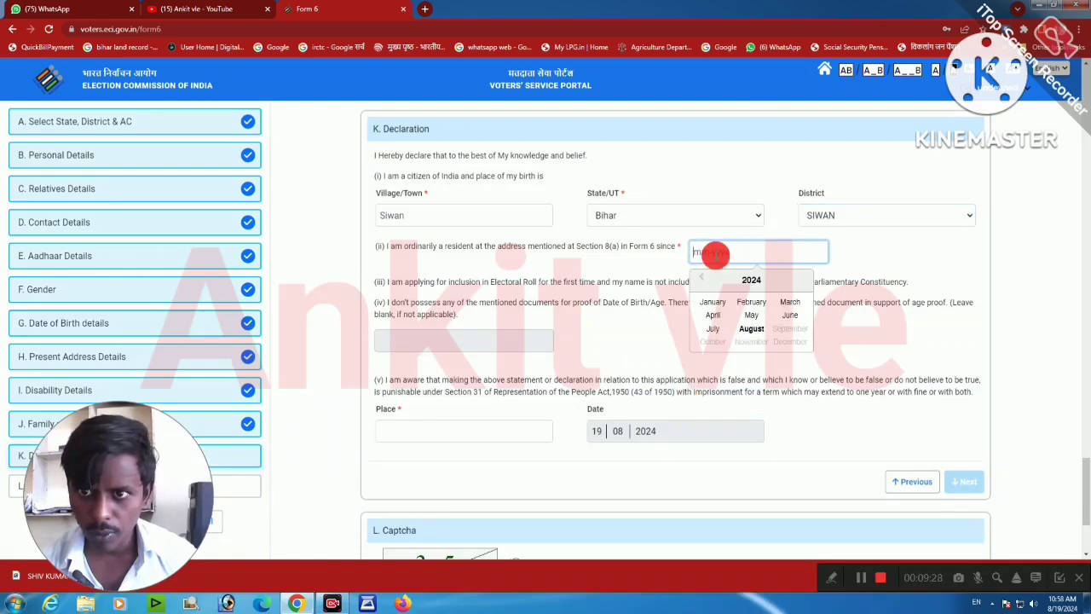
{"action": "left_click", "coordinate": [713, 328]}
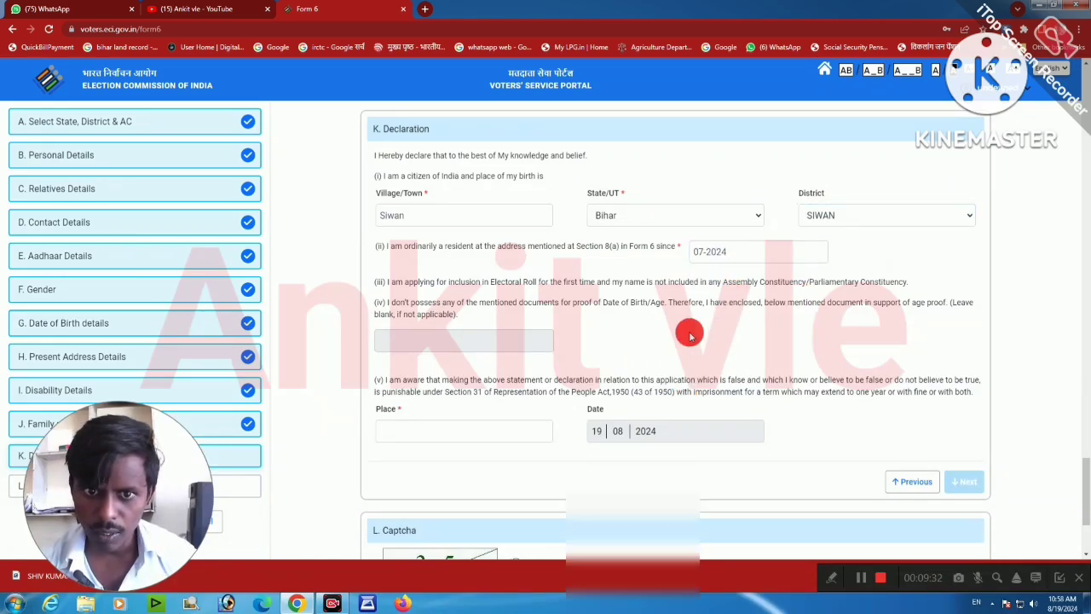
{"action": "scroll", "coordinate": [689, 333], "scroll_direction": "down", "scroll_amount": 2}
{"action": "left_click", "coordinate": [540, 323]}
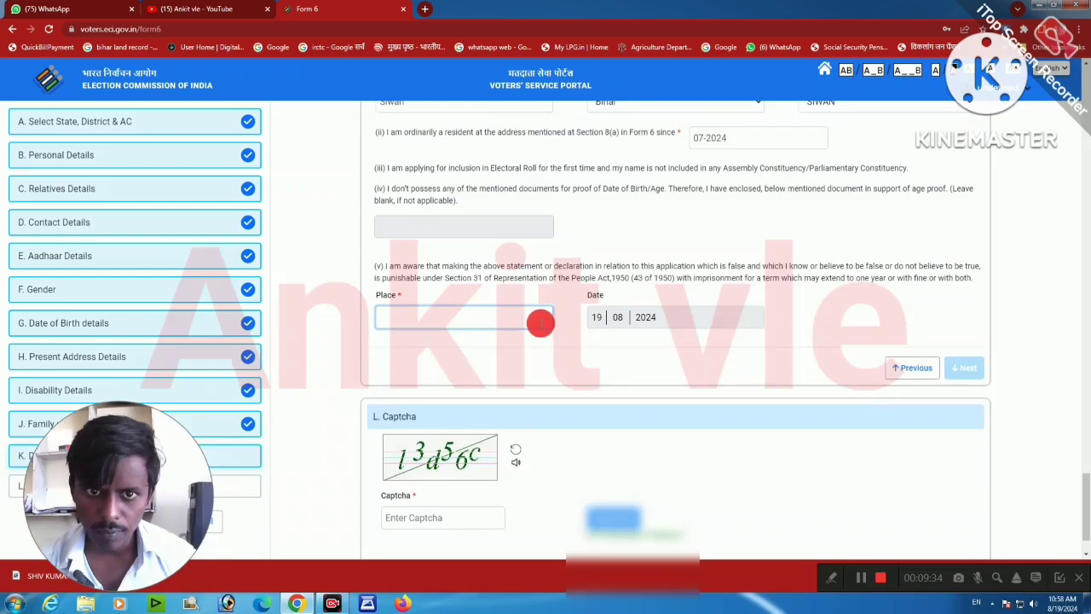
{"action": "type", "text": "Kajrasan"}
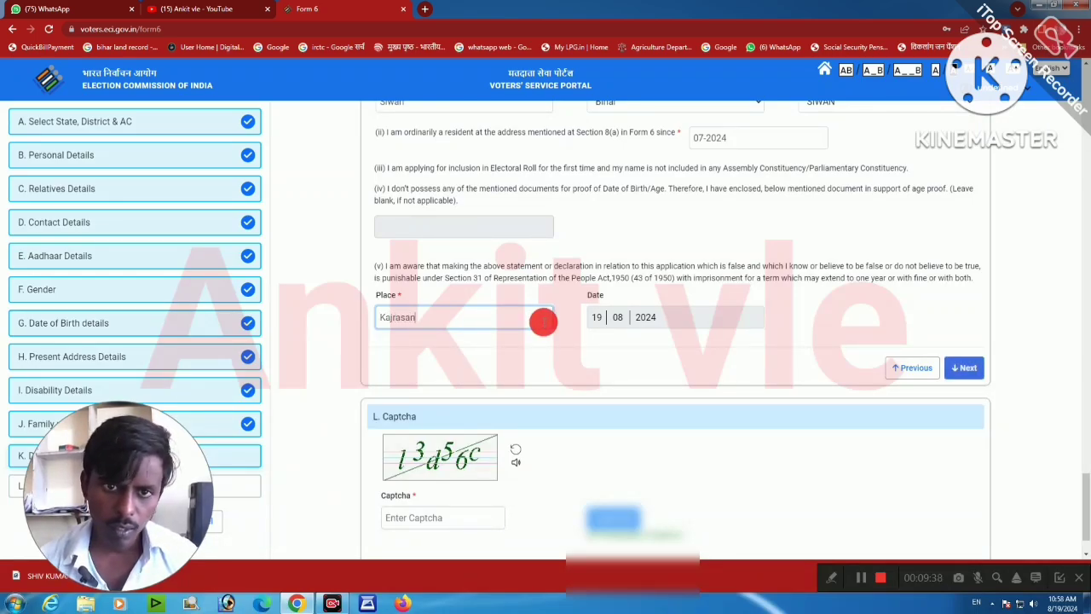
{"action": "left_click", "coordinate": [864, 325]}
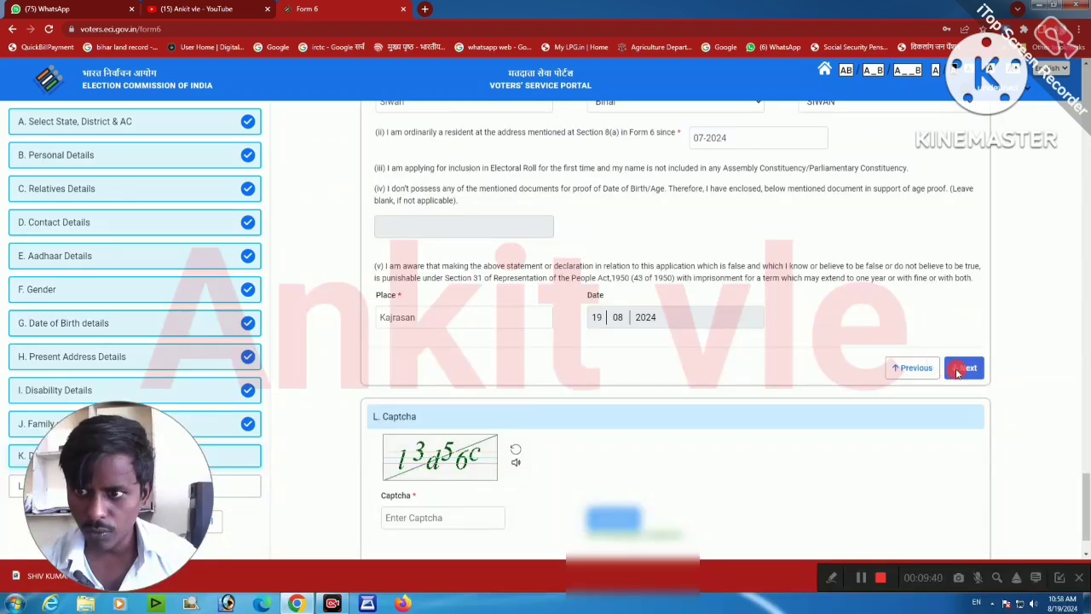
{"action": "left_click", "coordinate": [957, 371]}
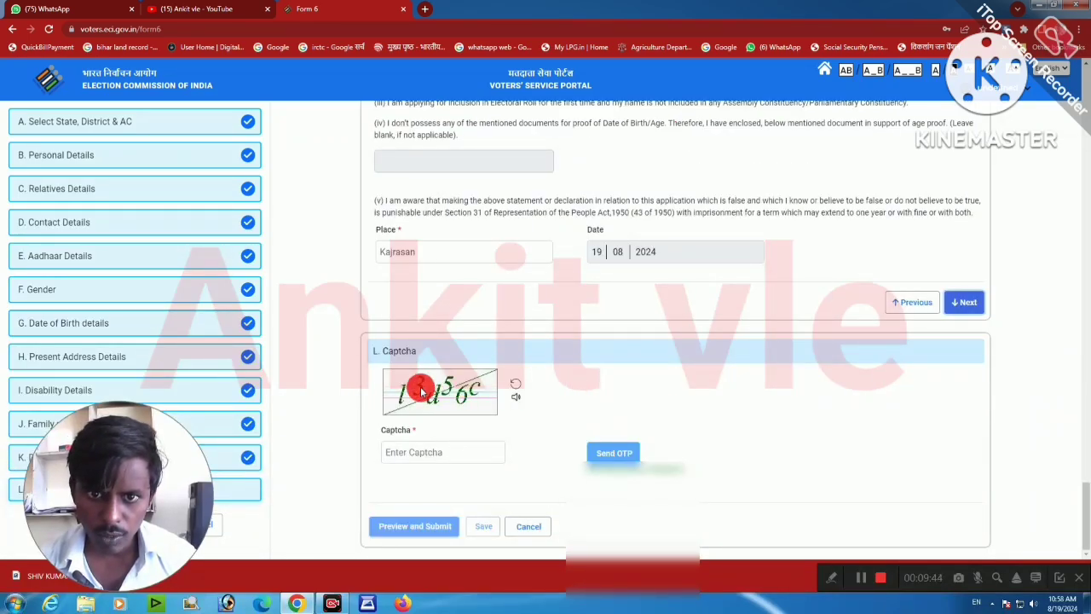
Step: Refresh the captcha, enter the captcha text, and enter the received one-time password
{"action": "left_click", "coordinate": [516, 388]}
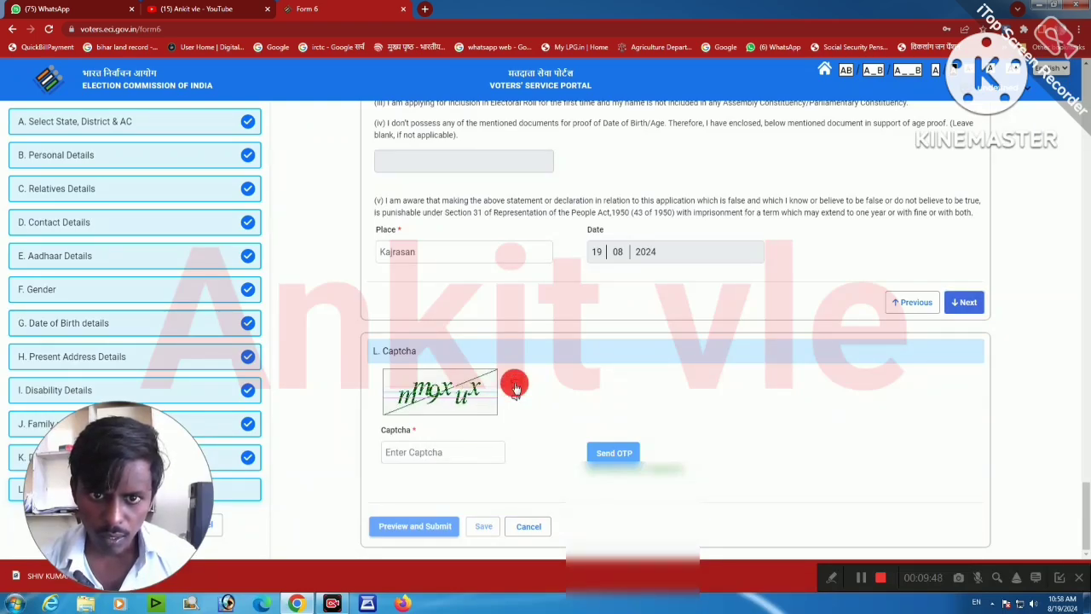
{"action": "left_click", "coordinate": [516, 388]}
{"action": "left_click", "coordinate": [440, 454]}
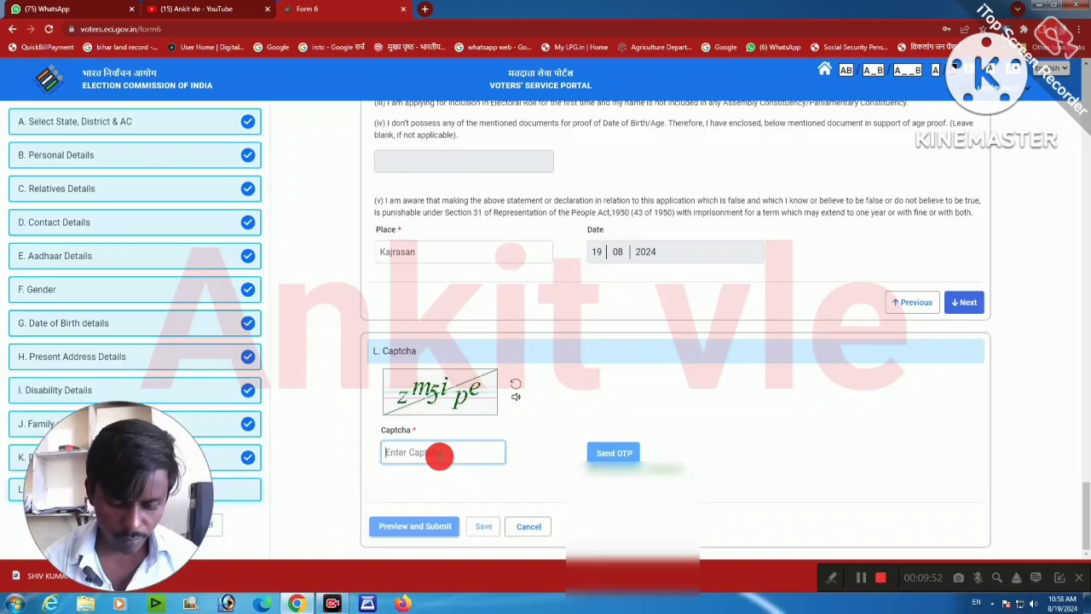
{"action": "type", "text": "zm5ipe"}
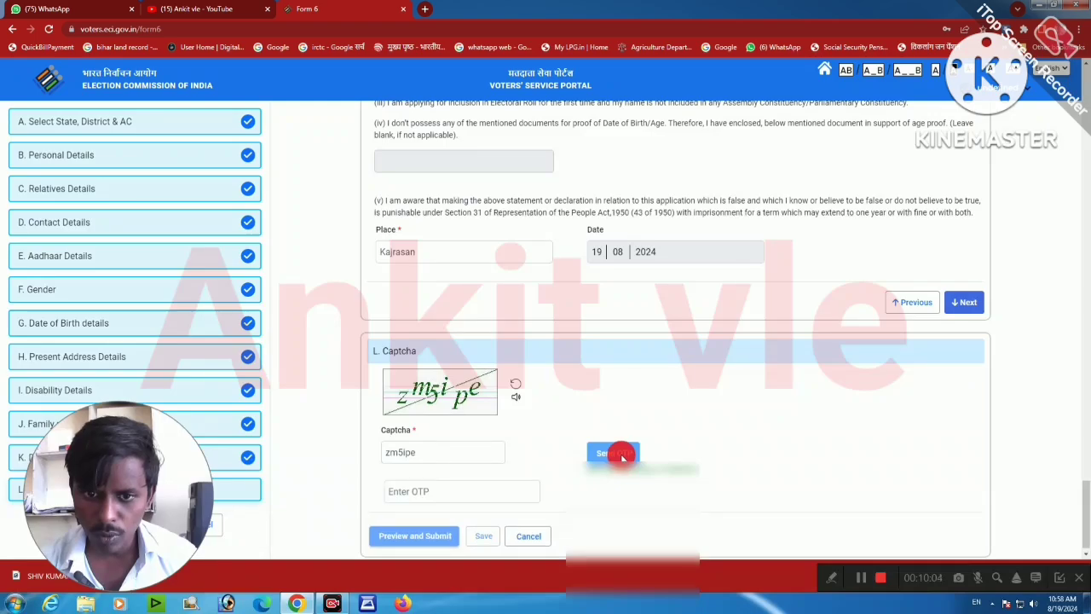
{"action": "left_click", "coordinate": [529, 486]}
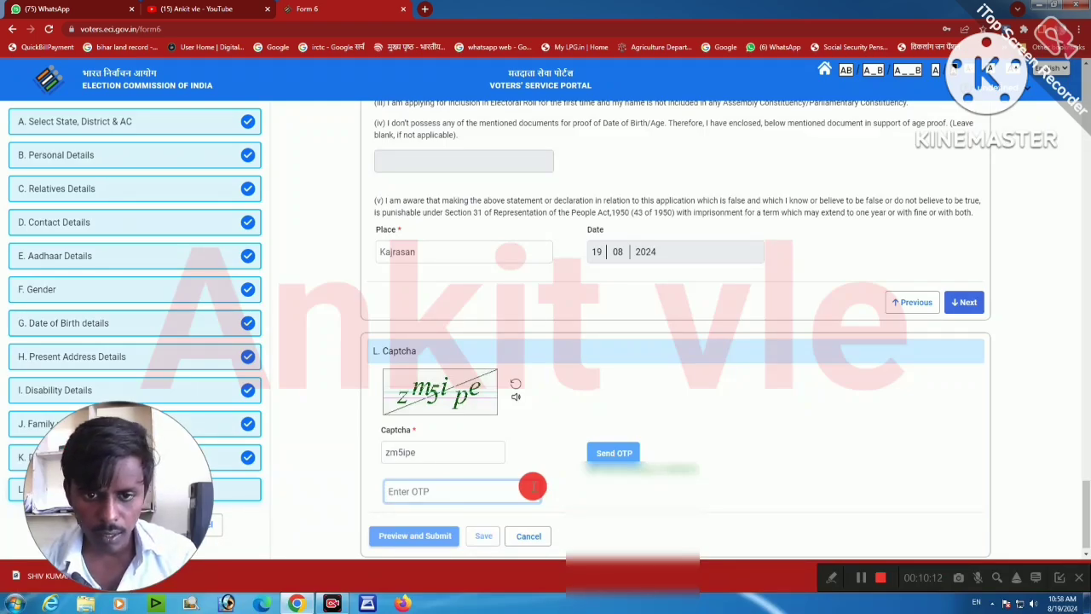
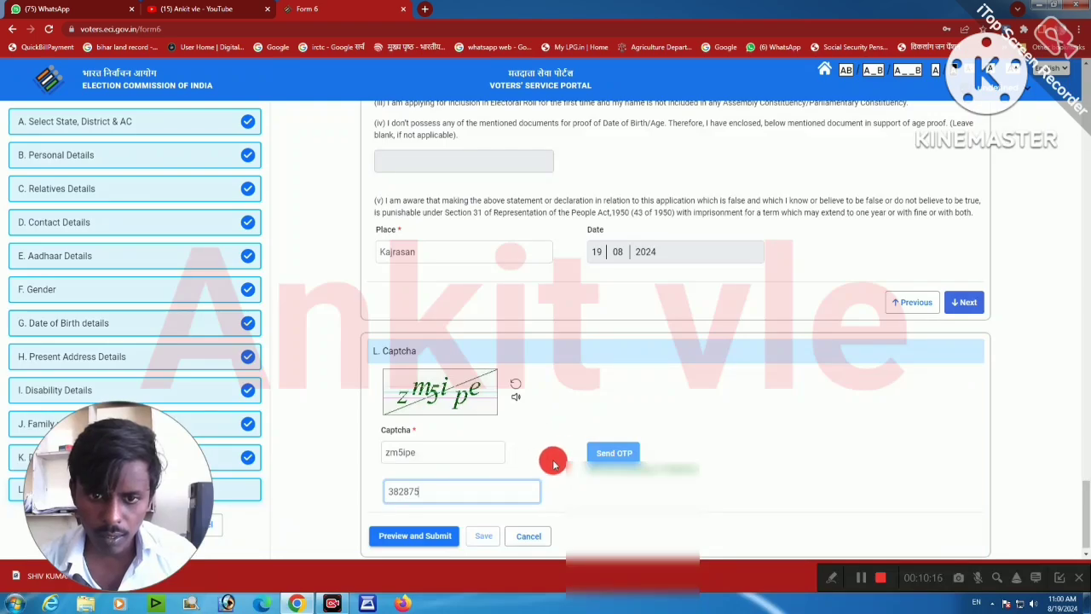
Step: Review the Form 6 preview, then submit and confirm the application
{"action": "left_click", "coordinate": [429, 542]}
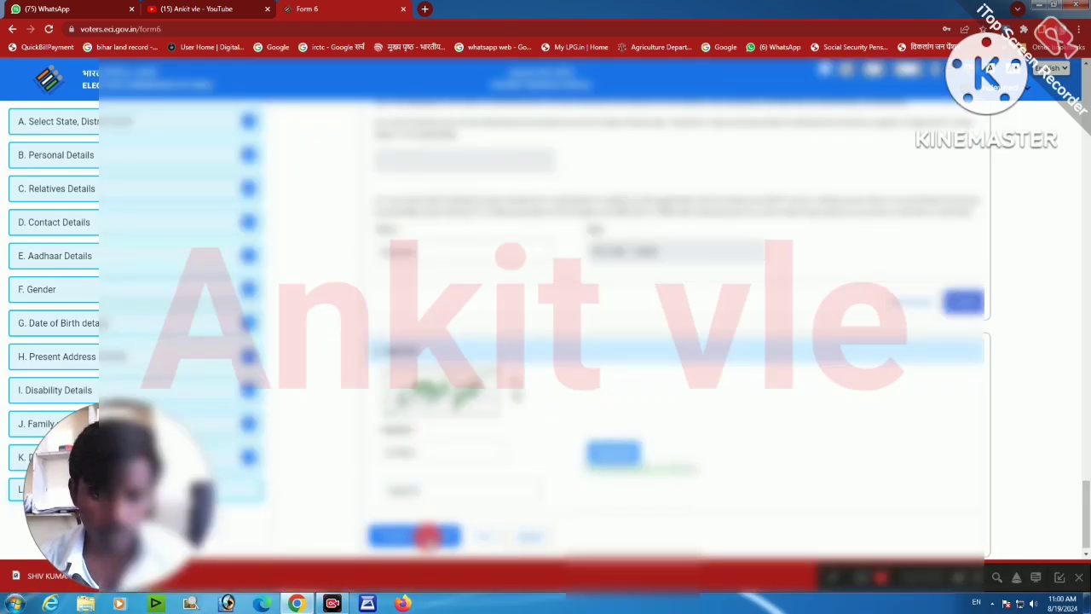
{"action": "scroll", "coordinate": [549, 426], "scroll_direction": "down", "scroll_amount": 5}
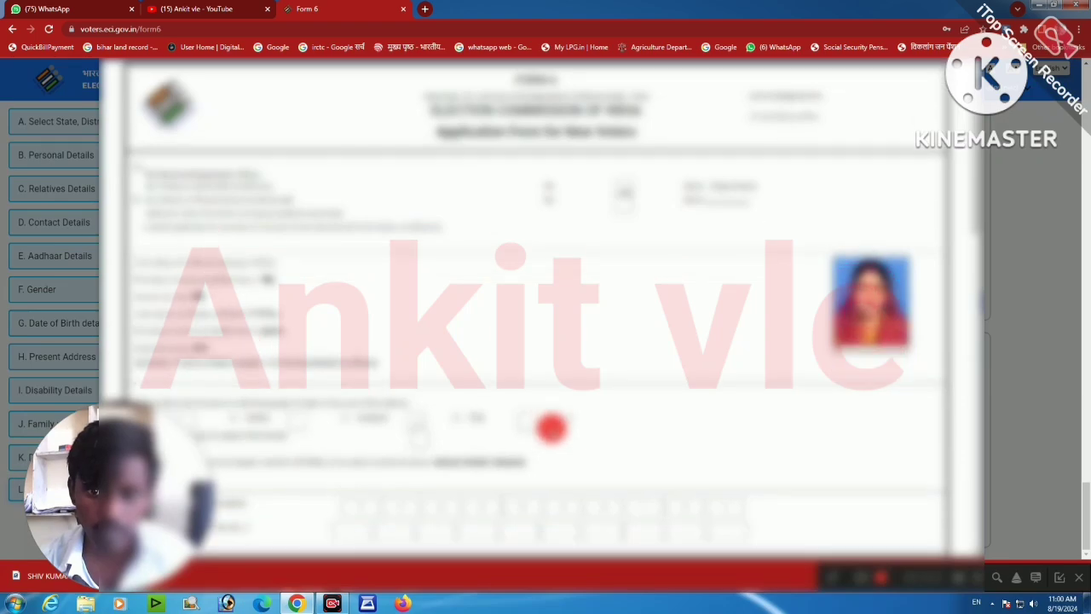
{"action": "scroll", "coordinate": [554, 429], "scroll_direction": "down", "scroll_amount": 10}
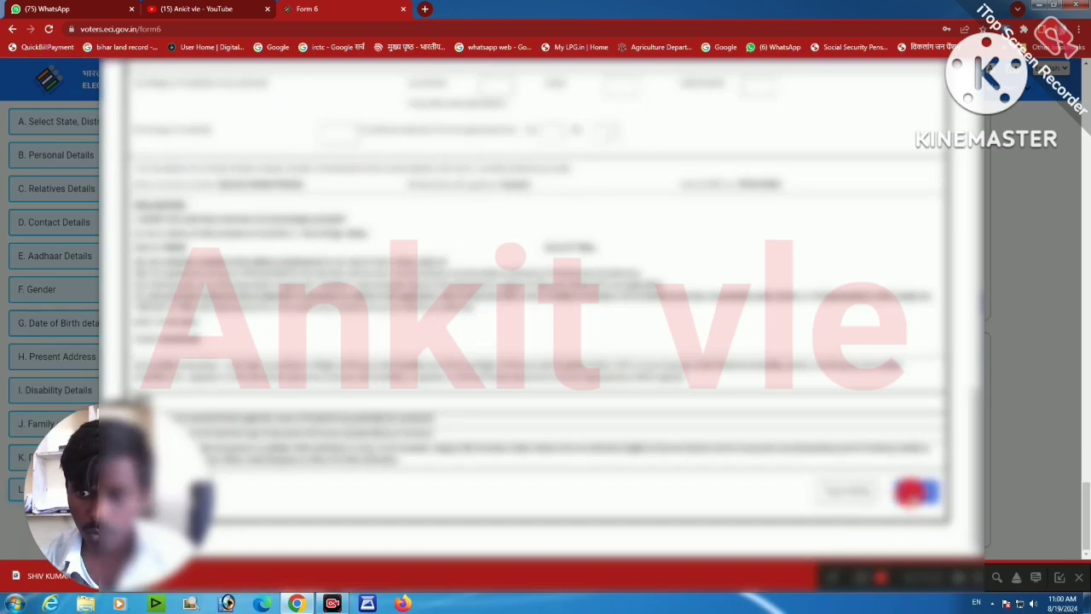
{"action": "left_click", "coordinate": [913, 492]}
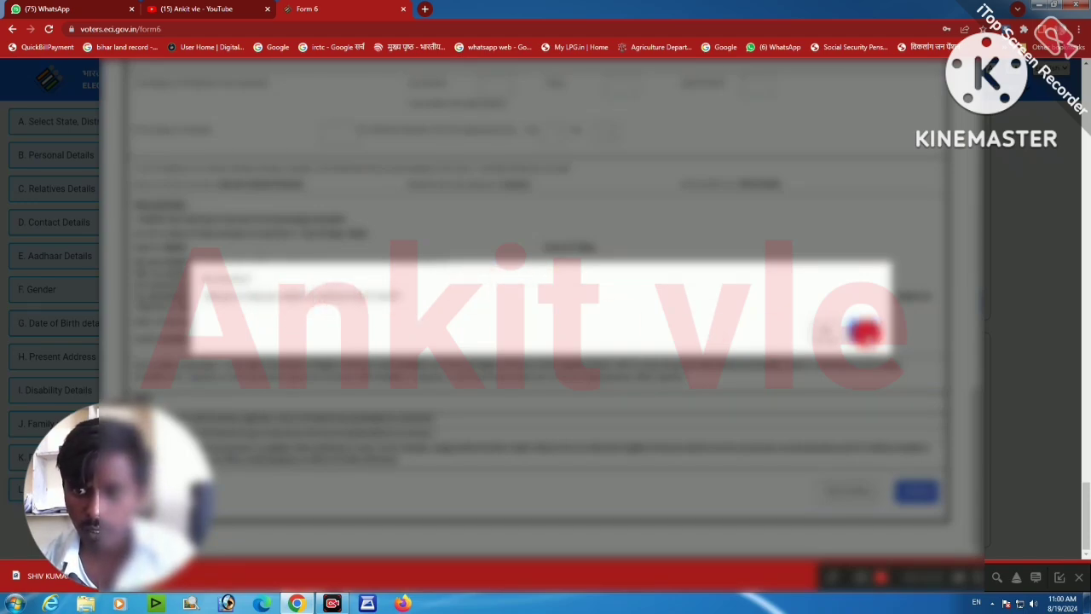
{"action": "left_click", "coordinate": [865, 333]}
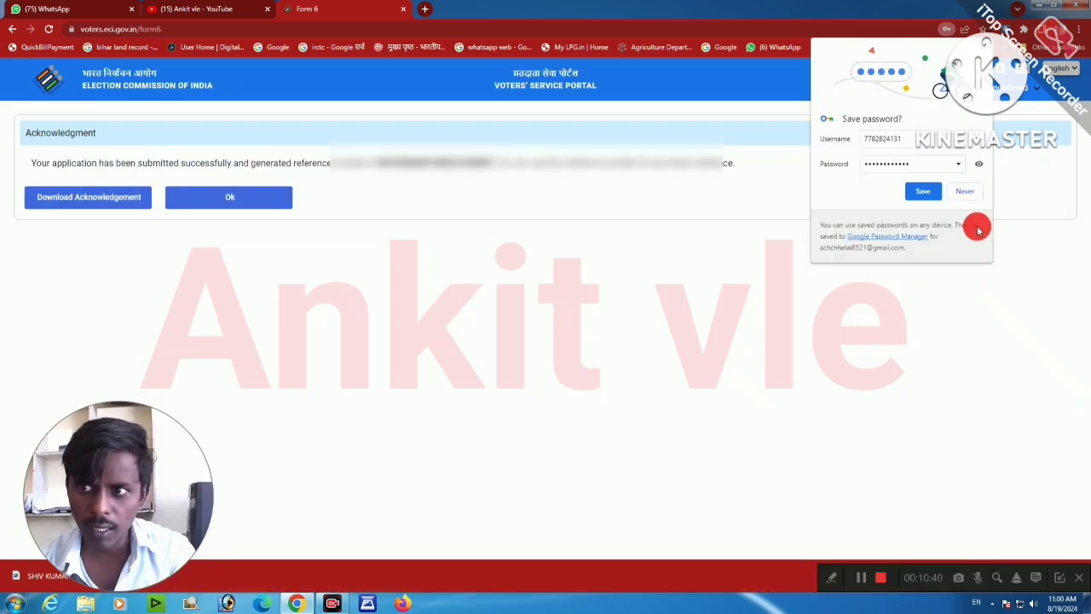
Step: Decline Chrome's password save, copy the reference number, and download the acknowledgement
{"action": "left_click", "coordinate": [966, 194]}
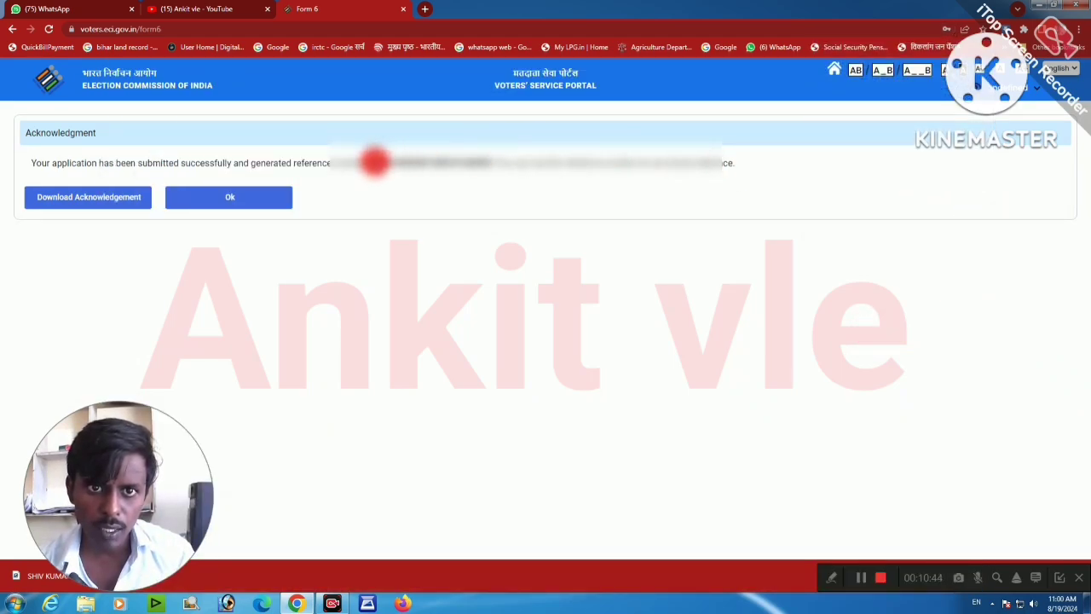
{"action": "left_click_drag", "start_coordinate": [373, 162], "coordinate": [491, 162]}
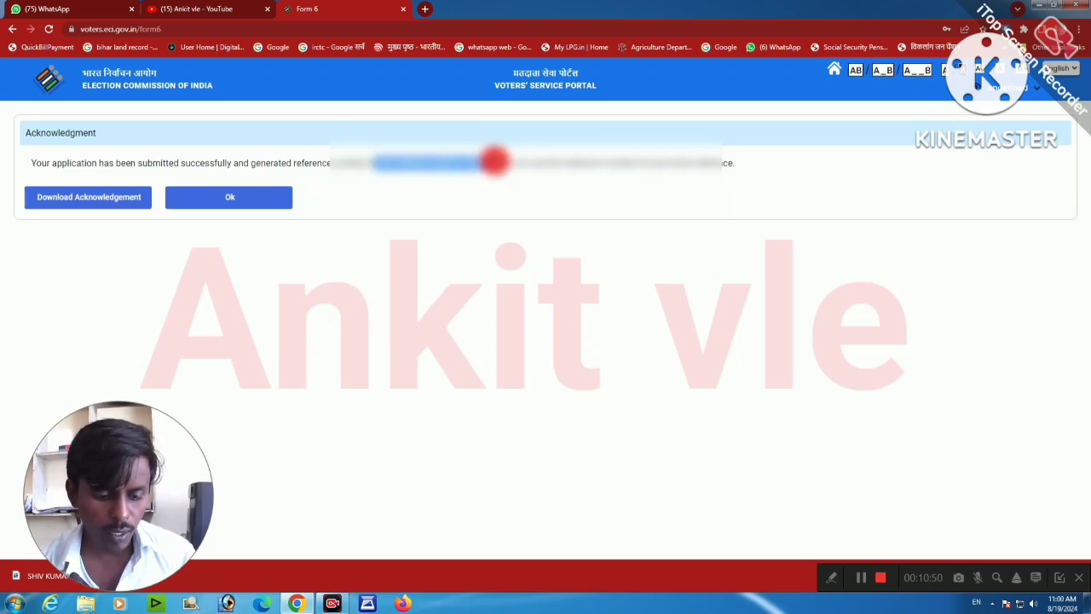
{"action": "key", "text": "Tab"}
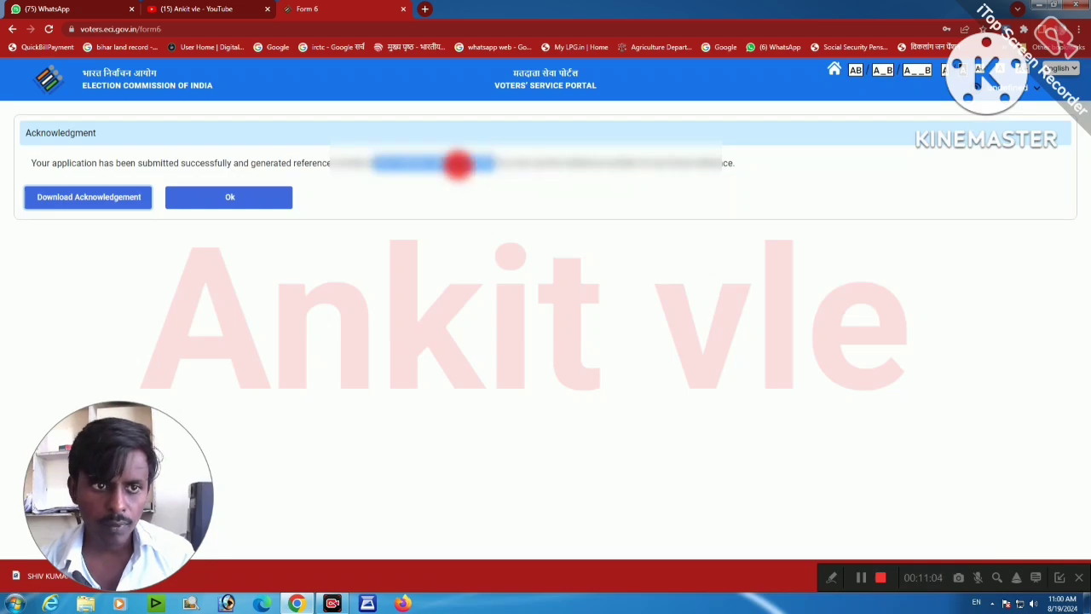
{"action": "left_click", "coordinate": [115, 197]}
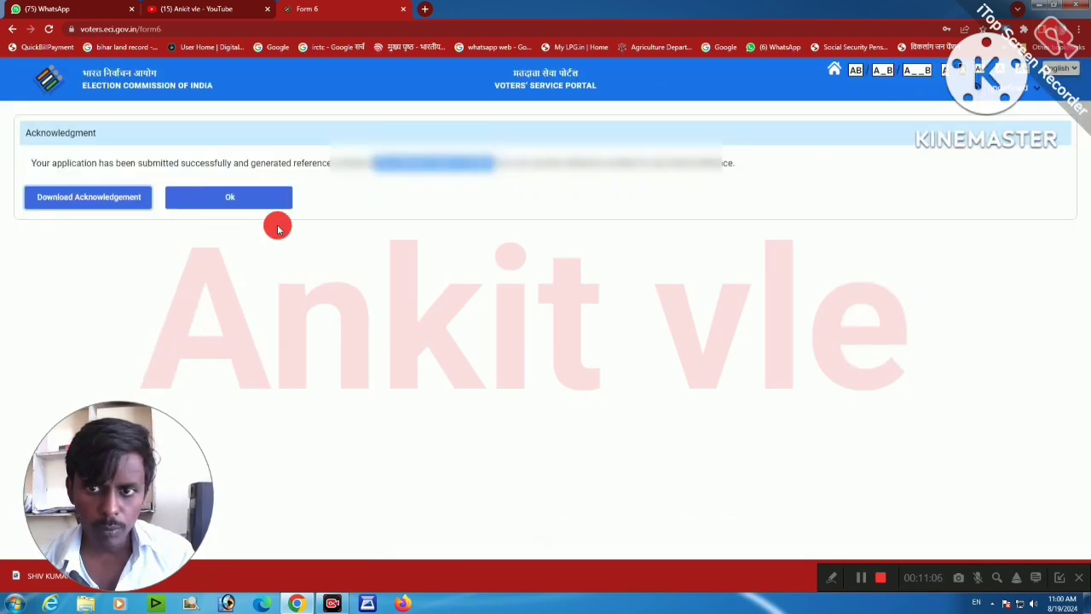